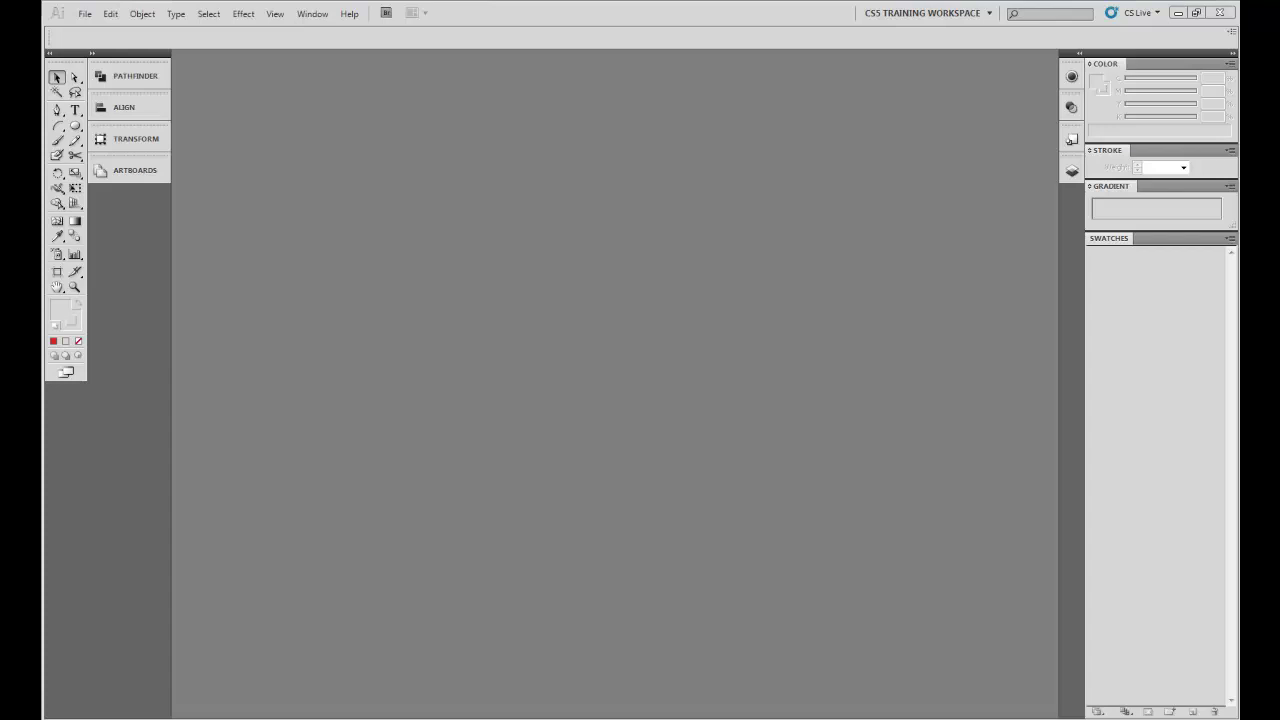
Step: Create a new Print-profile document measured in inches, 10 in wide by 10 in high
{"action": "left_click", "coordinate": [84, 14]}
{"action": "left_click", "coordinate": [101, 30]}
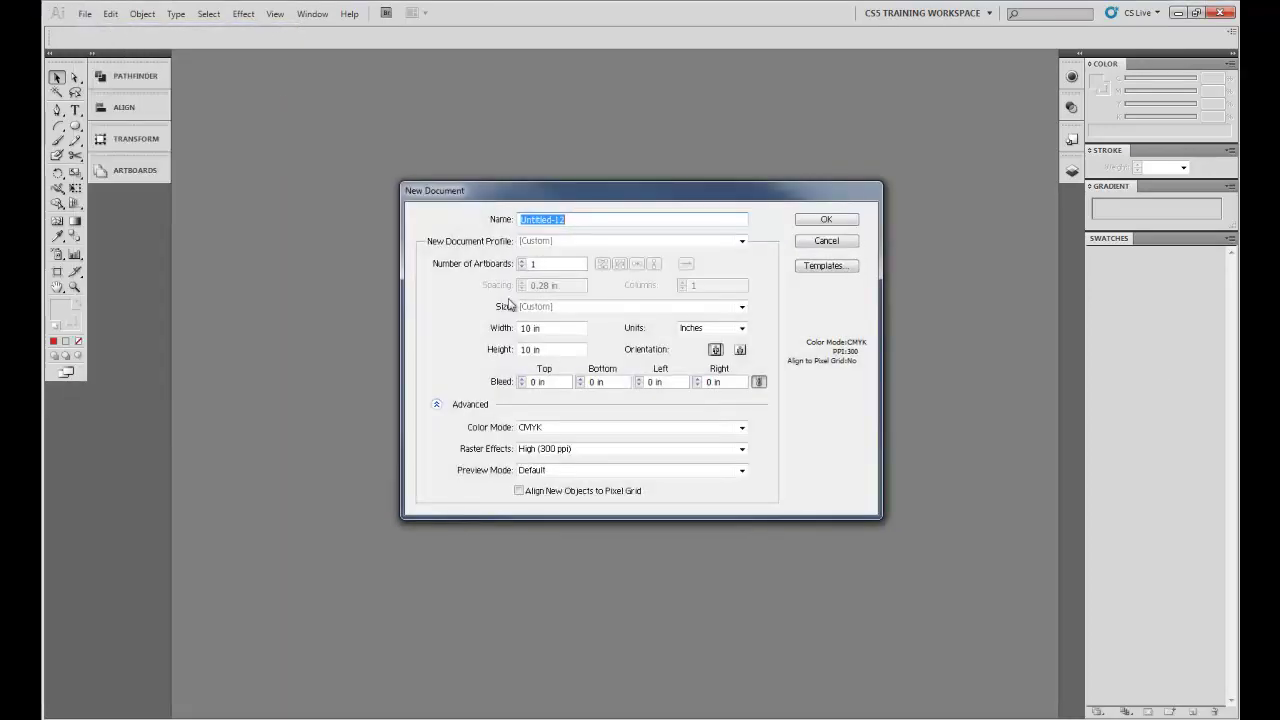
{"action": "left_click", "coordinate": [536, 245]}
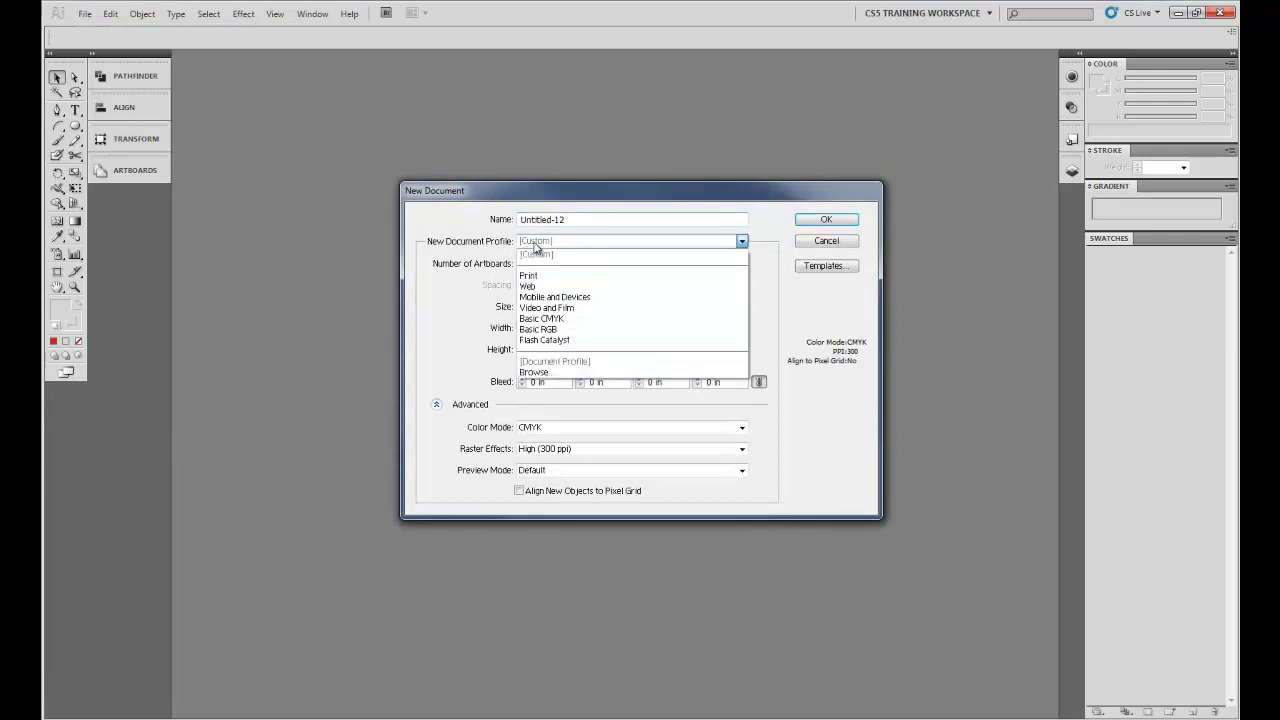
{"action": "left_click", "coordinate": [531, 277]}
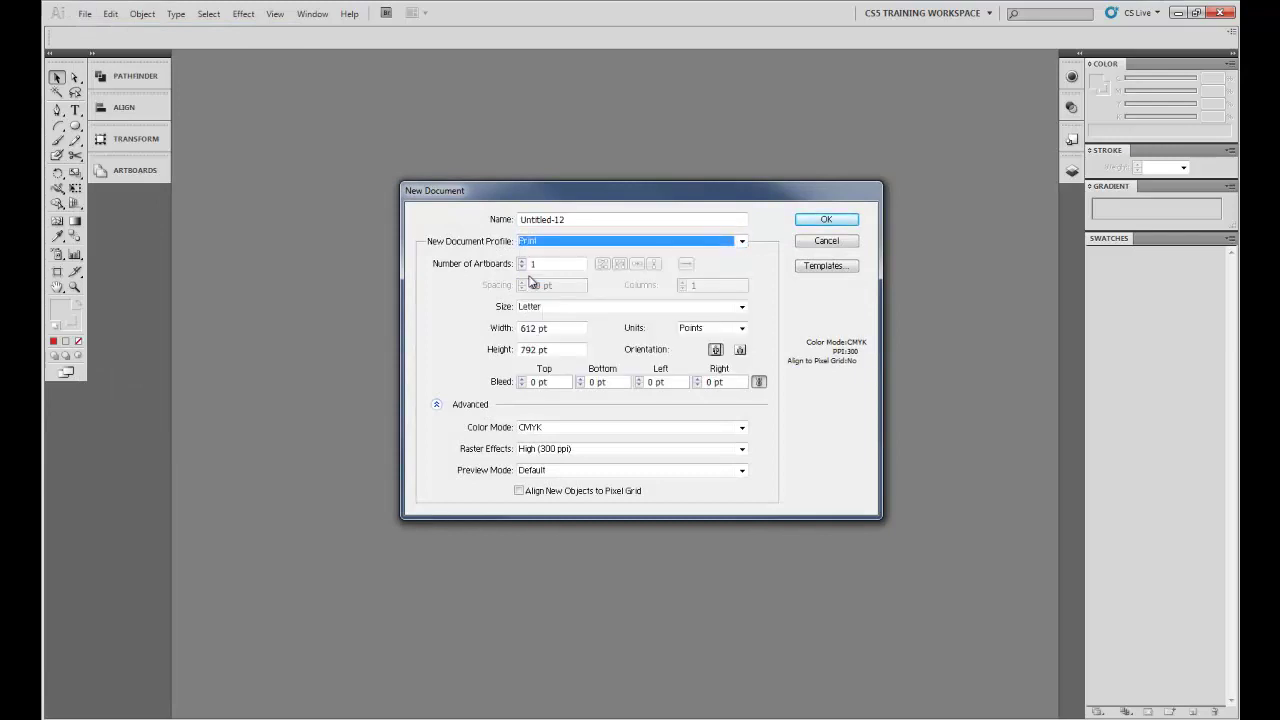
{"action": "left_click", "coordinate": [693, 332]}
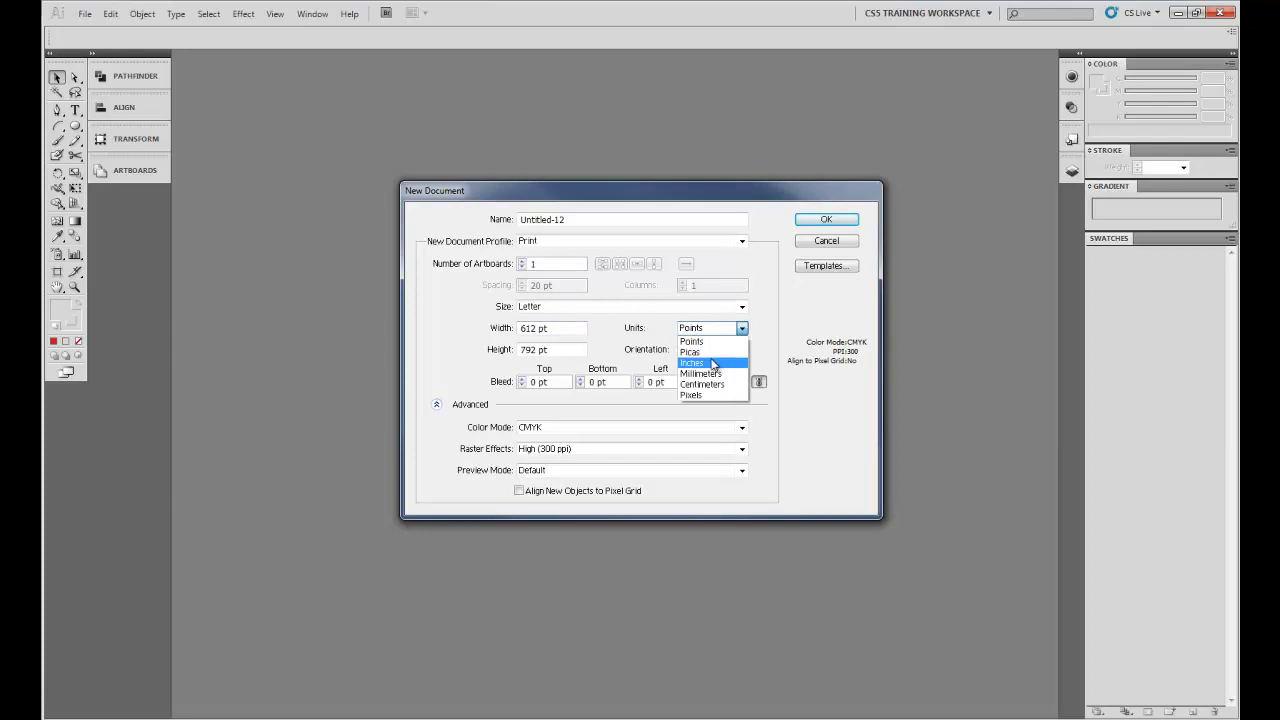
{"action": "left_click", "coordinate": [712, 364]}
{"action": "left_click_drag", "start_coordinate": [569, 332], "coordinate": [476, 328]}
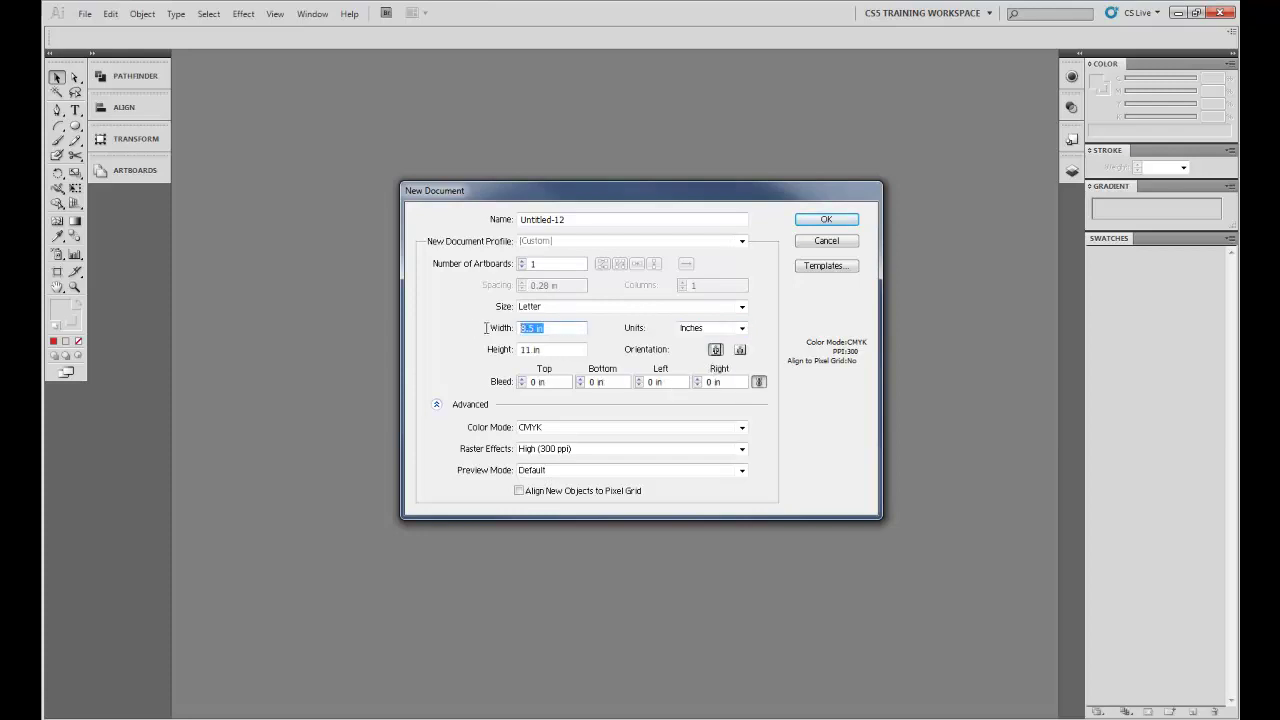
{"action": "type", "text": "10"}
{"action": "key", "text": "Tab"}
{"action": "type", "text": "10"}
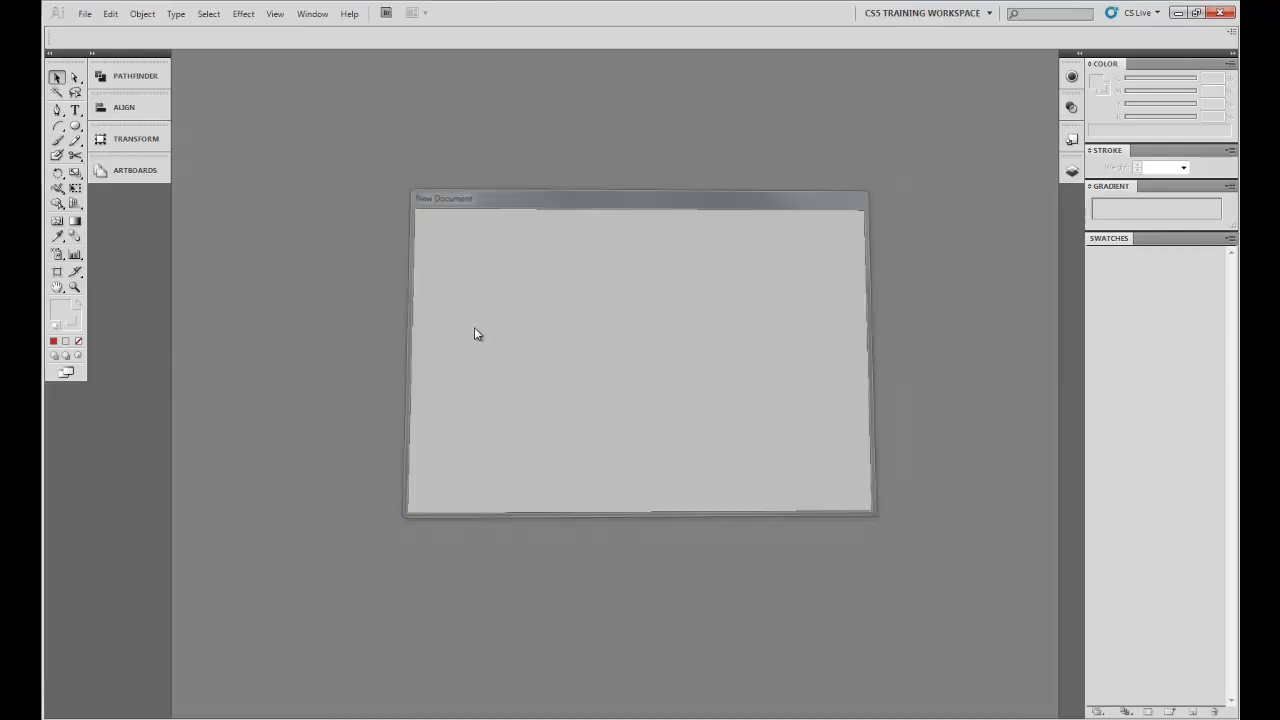
{"action": "key", "text": "Return"}
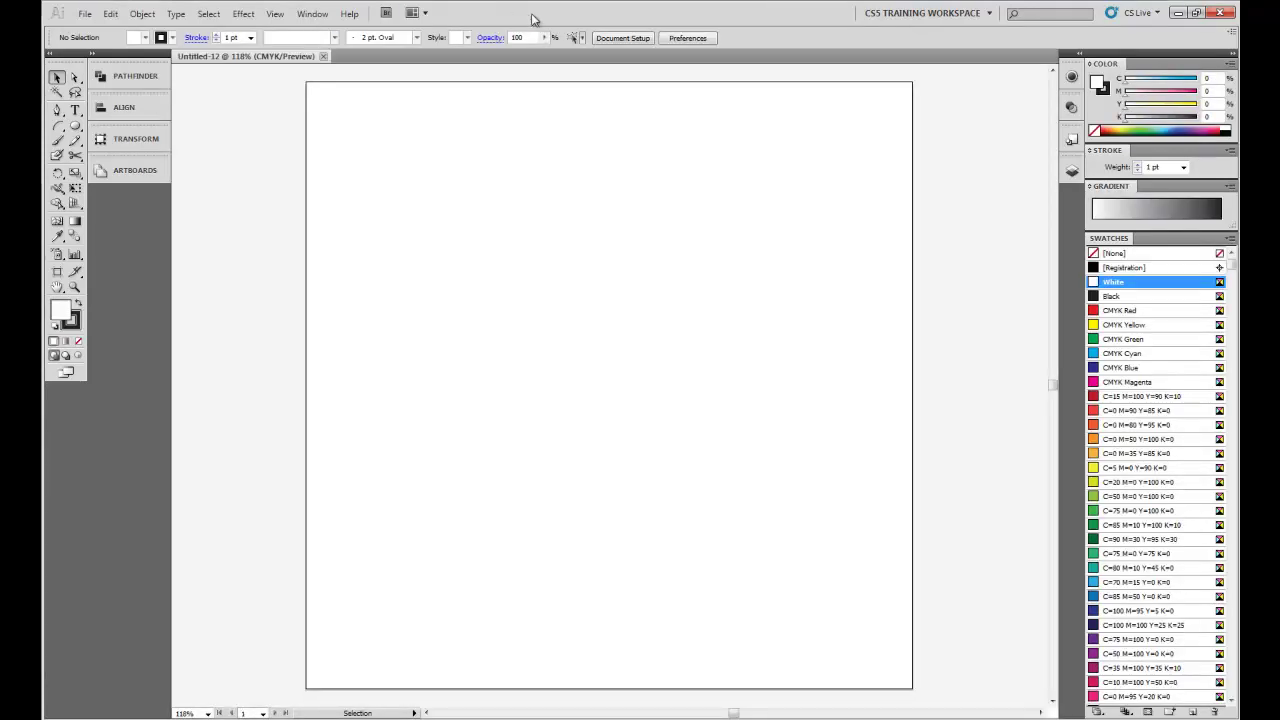
Step: Turn on the rulers and rename Layer 1 to 'Guides'
{"action": "key", "text": "ctrl+r"}
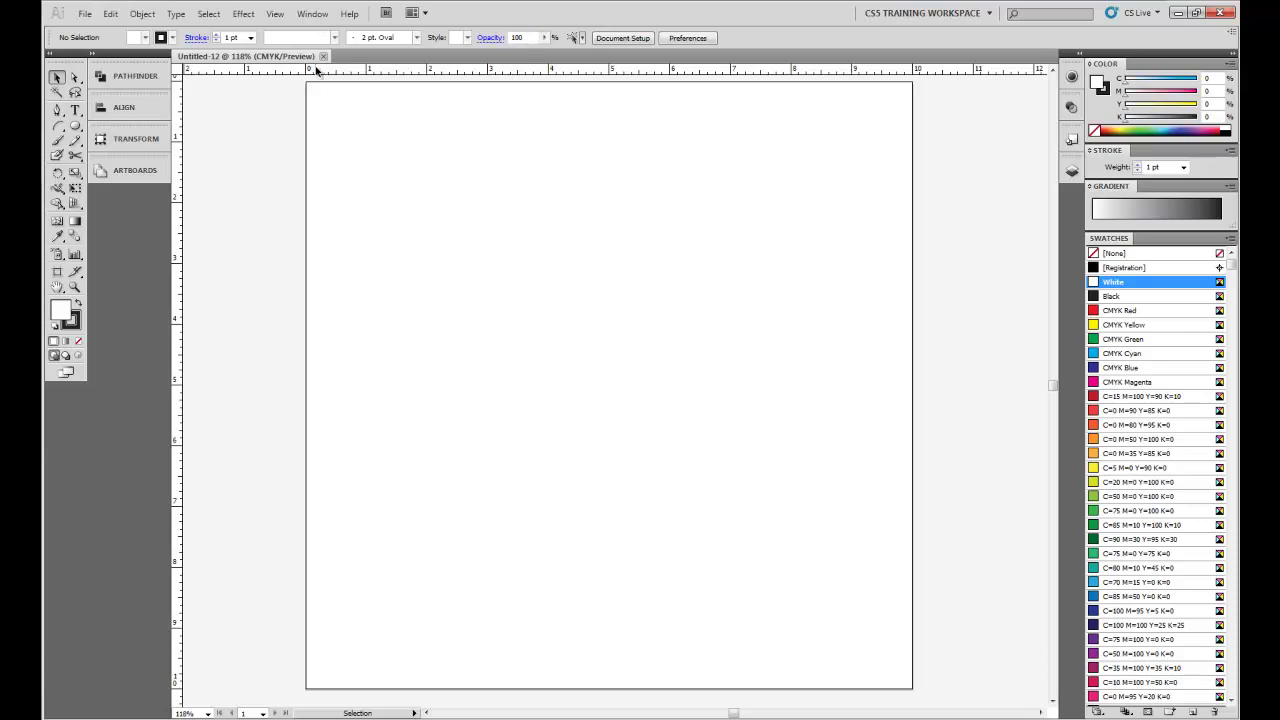
{"action": "left_click", "coordinate": [1068, 174]}
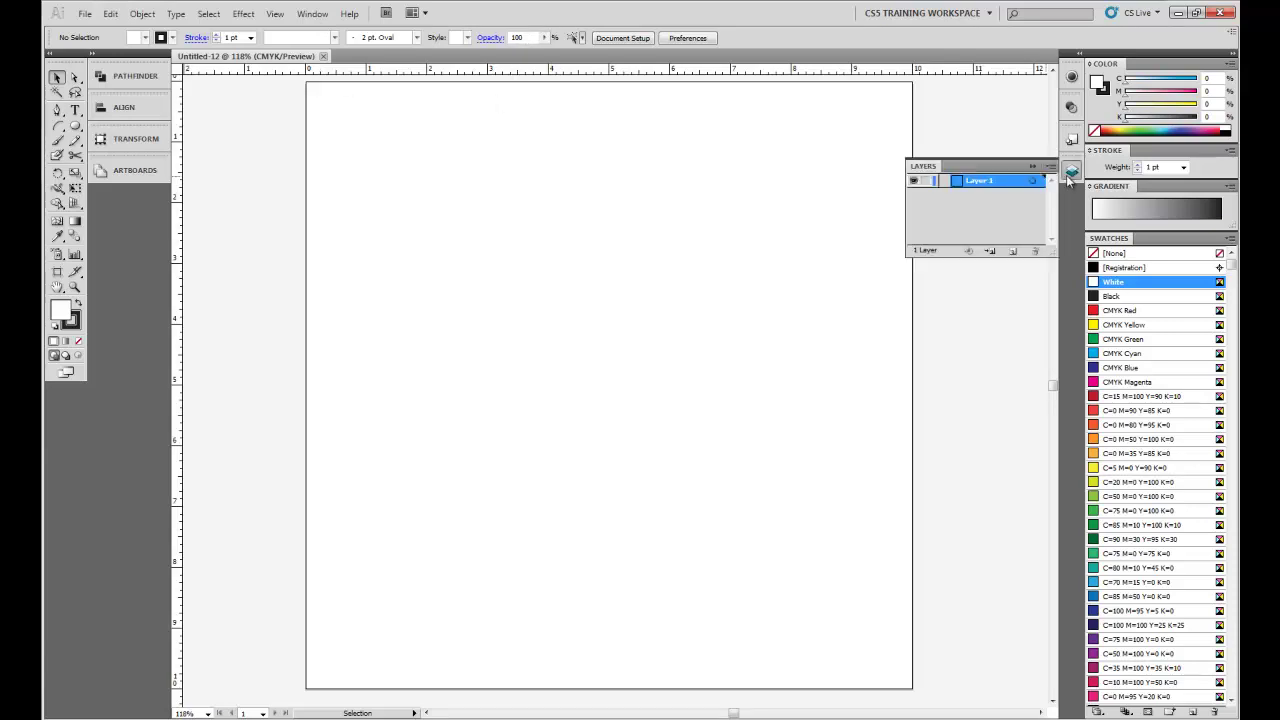
{"action": "double_click", "coordinate": [978, 181]}
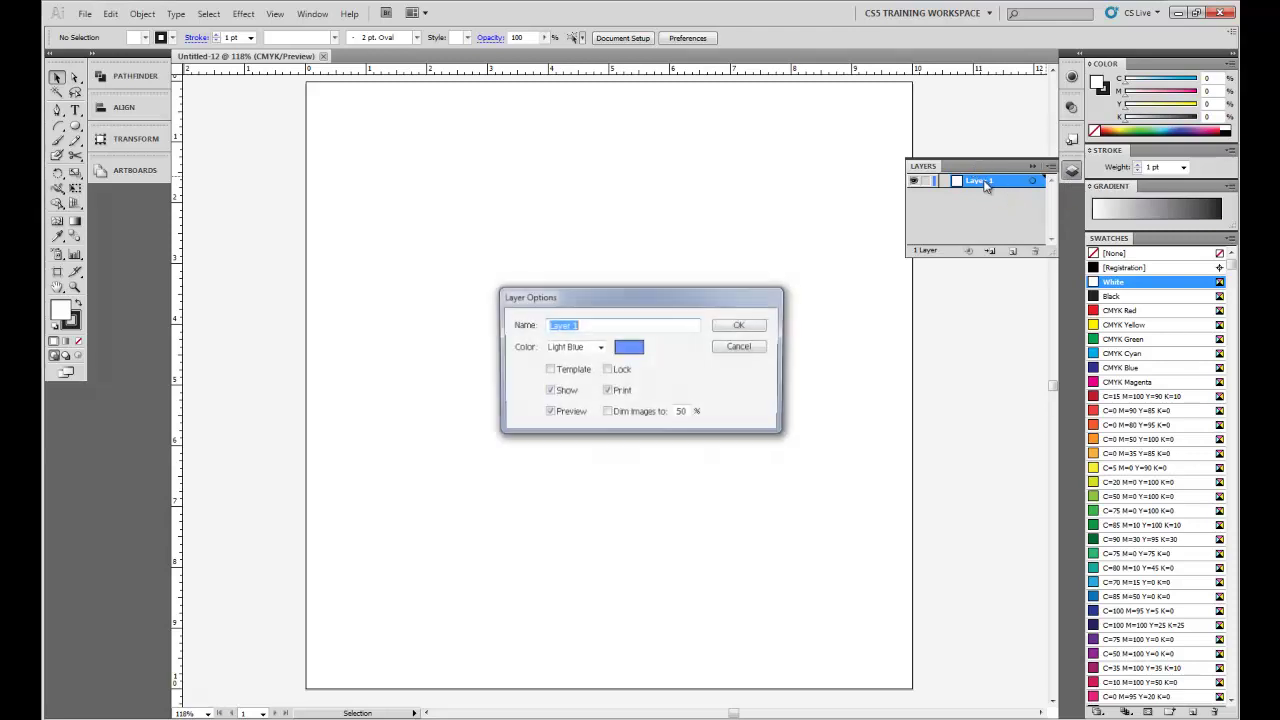
{"action": "type", "text": "Guides"}
{"action": "key", "text": "Return"}
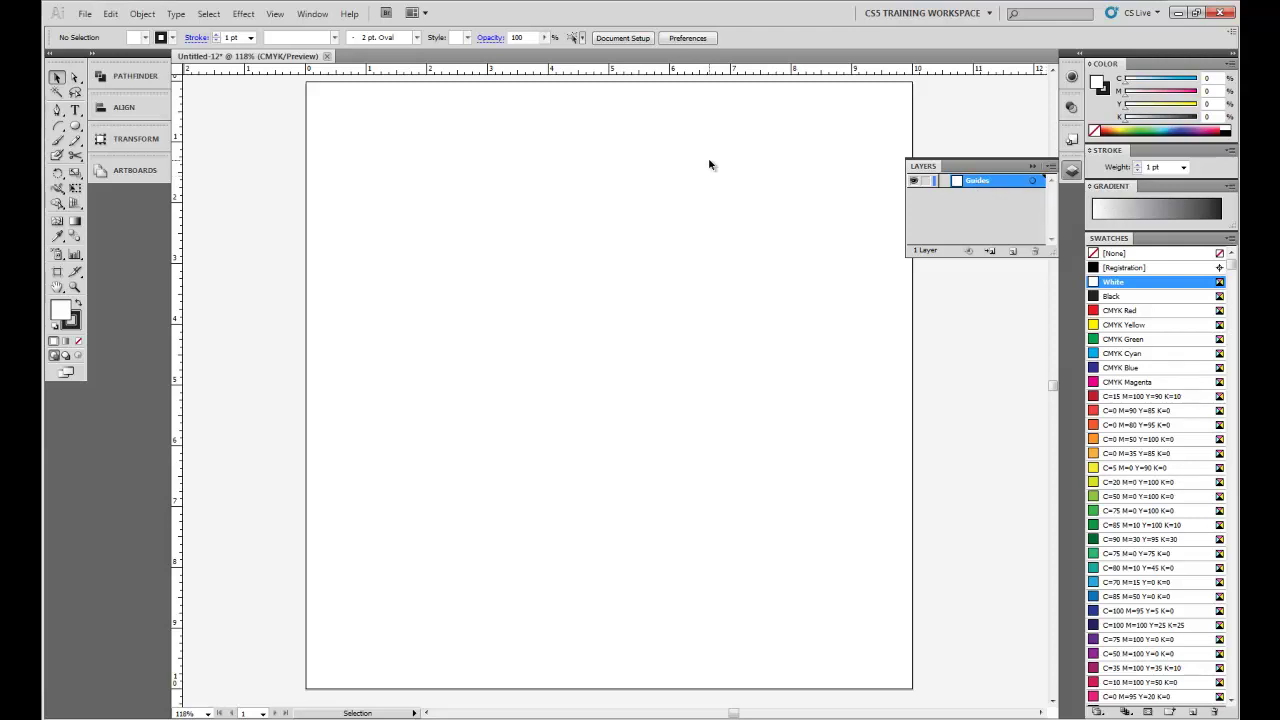
{"action": "scroll", "coordinate": [268, 170], "scroll_direction": "up", "scroll_amount": 1}
{"action": "scroll", "coordinate": [268, 170], "scroll_direction": "up", "scroll_amount": 1}
{"action": "scroll", "coordinate": [268, 170], "scroll_direction": "down", "scroll_amount": 1}
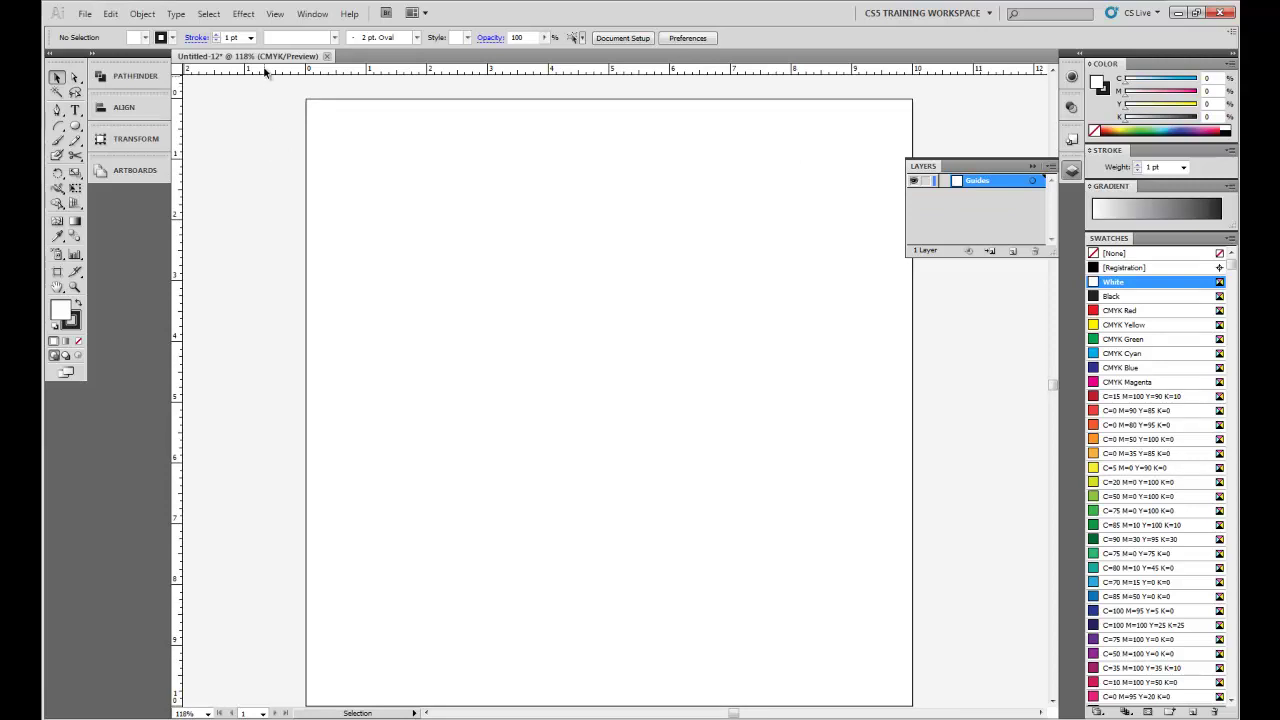
Step: Place horizontal guides down the page, including 8 in and 9 in, plus vertical guides at 2 in and 8 in
{"action": "left_click_drag", "start_coordinate": [265, 72], "coordinate": [271, 159]}
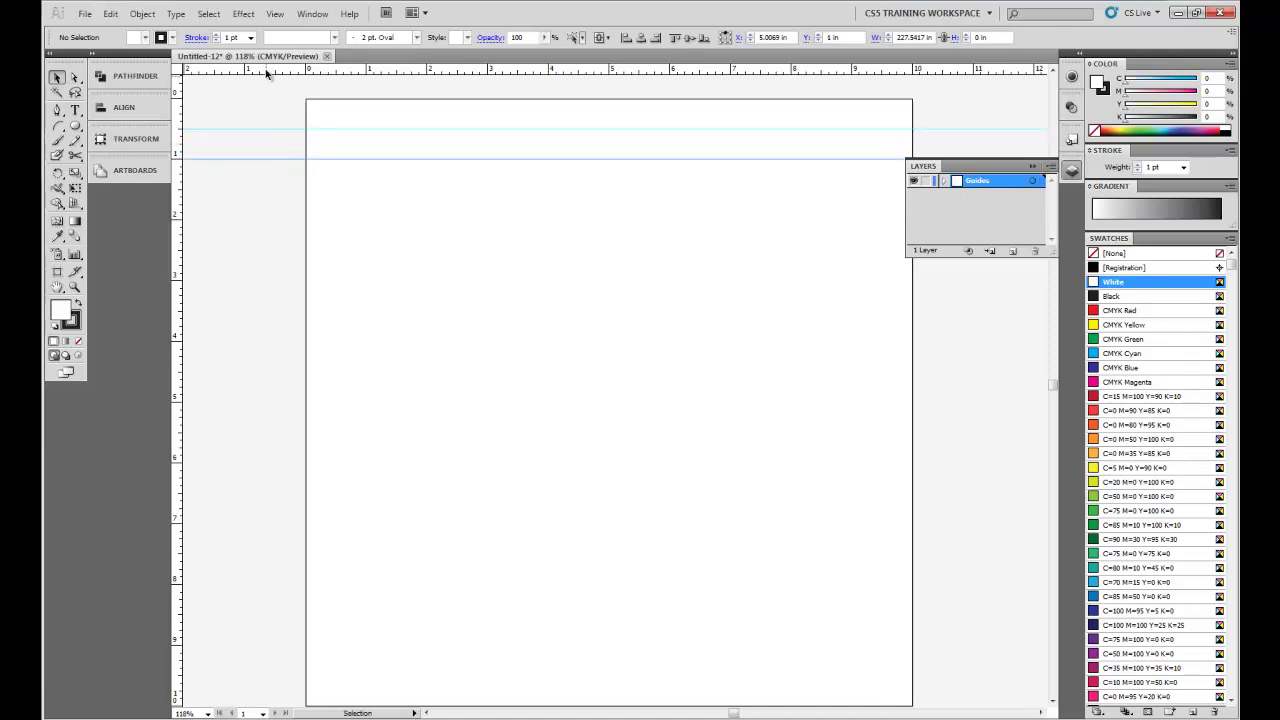
{"action": "left_click_drag", "start_coordinate": [266, 73], "coordinate": [266, 281]}
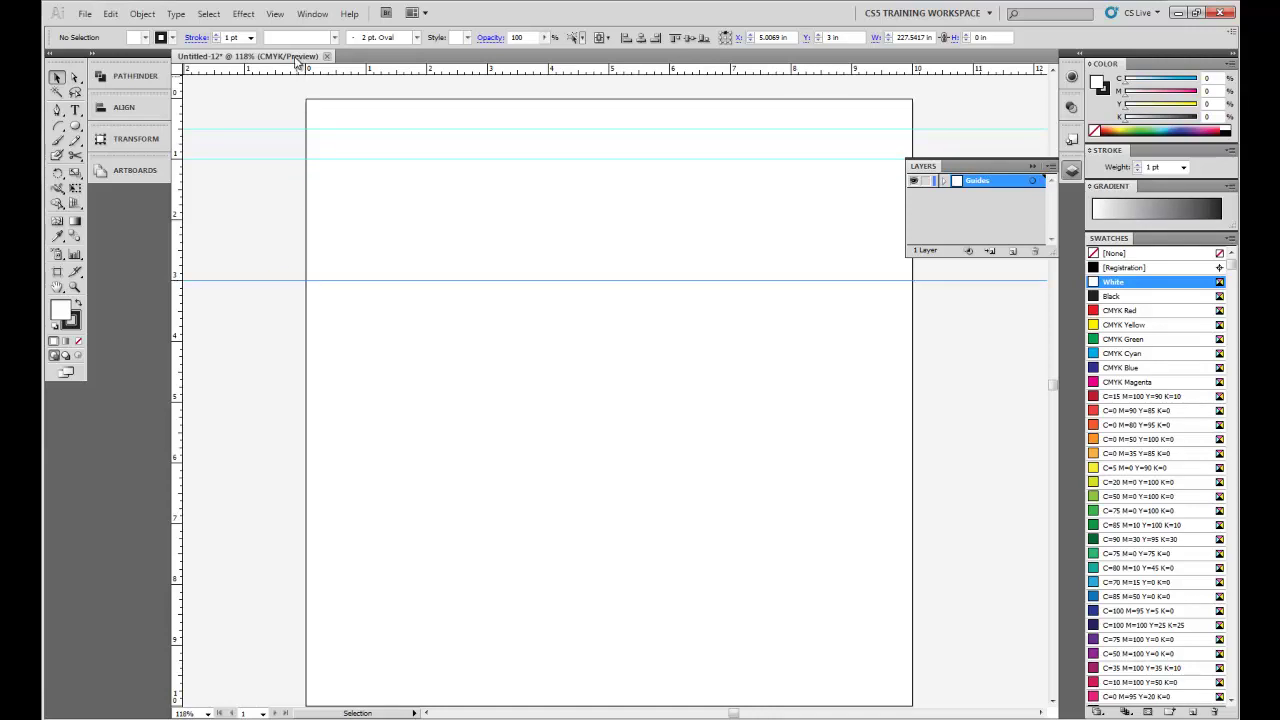
{"action": "left_click_drag", "start_coordinate": [292, 70], "coordinate": [292, 311]}
{"action": "left_click_drag", "start_coordinate": [286, 70], "coordinate": [277, 584]}
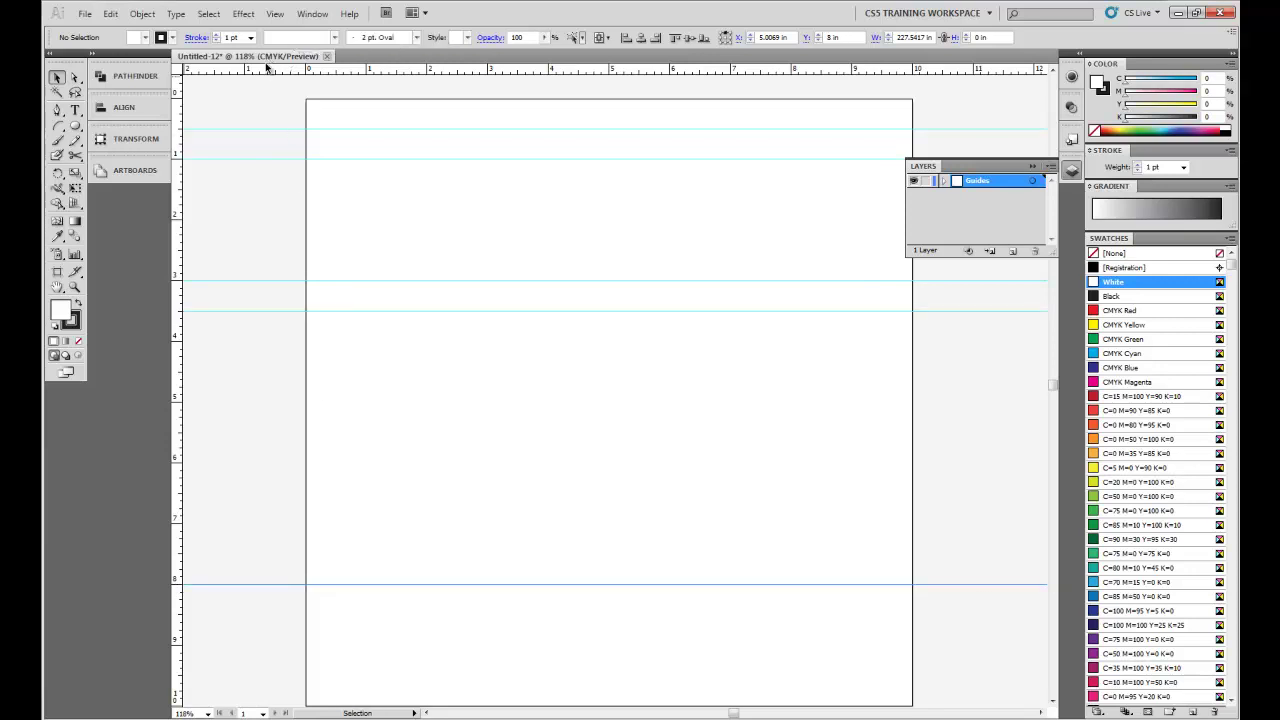
{"action": "left_click_drag", "start_coordinate": [267, 66], "coordinate": [269, 645]}
{"action": "left_click_drag", "start_coordinate": [176, 402], "coordinate": [427, 373]}
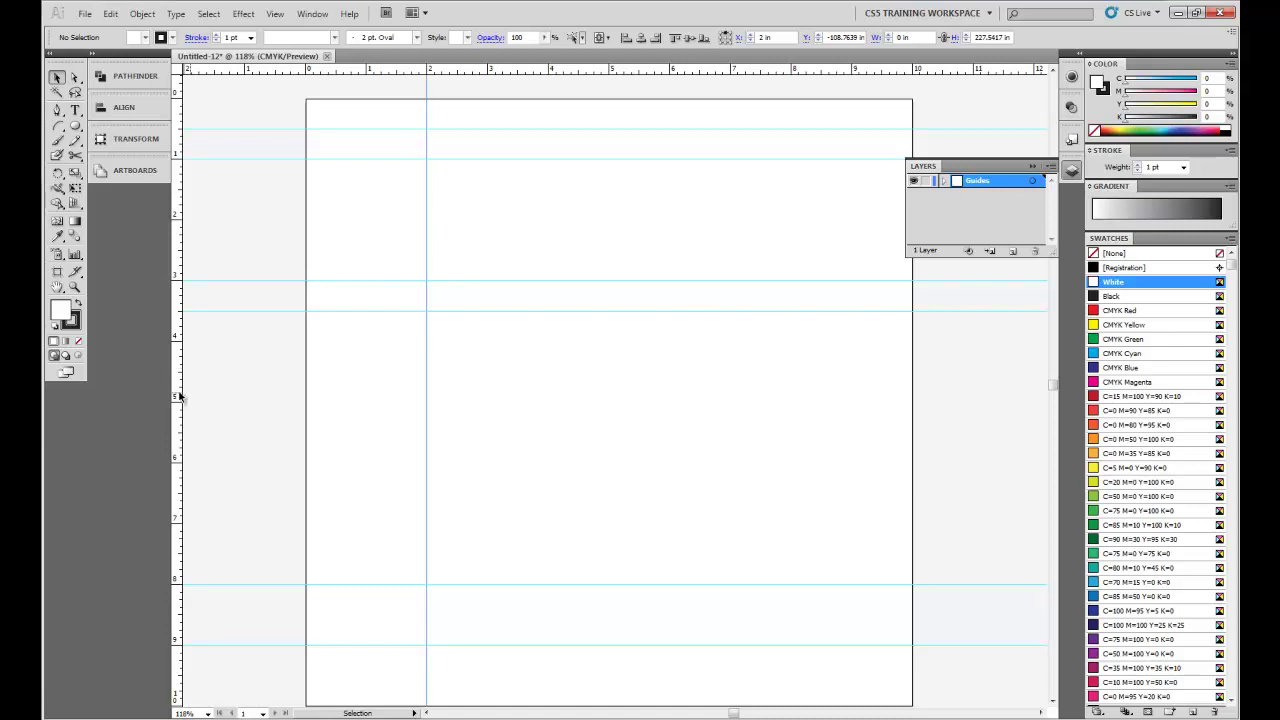
{"action": "left_click_drag", "start_coordinate": [180, 398], "coordinate": [791, 337]}
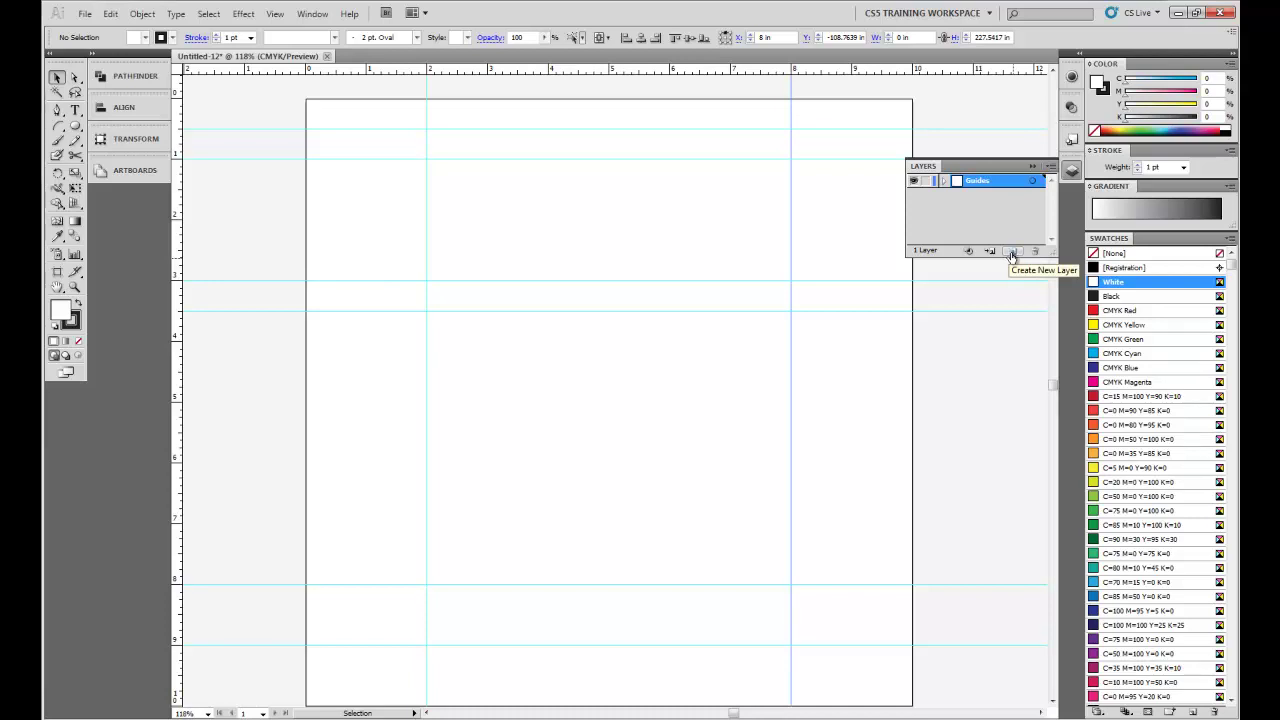
Step: Add a new layer named 'Shirt' above Guides
{"action": "left_click", "coordinate": [1012, 252]}
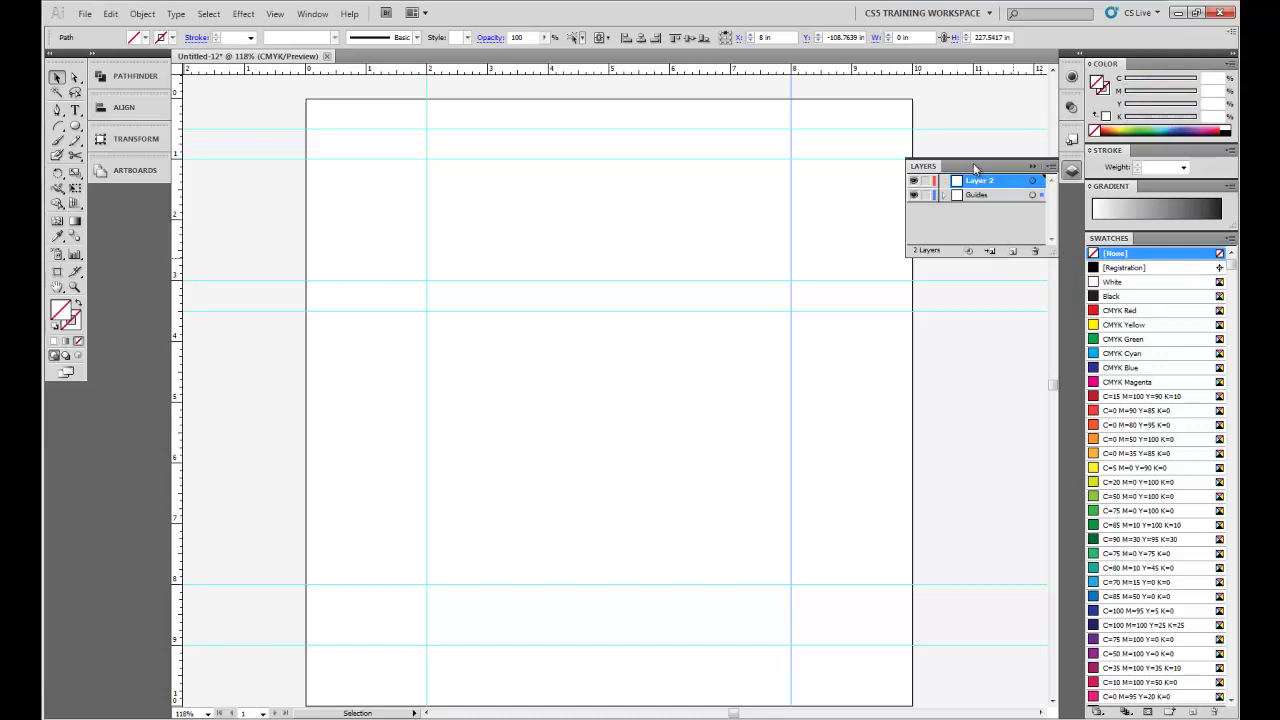
{"action": "double_click", "coordinate": [977, 181]}
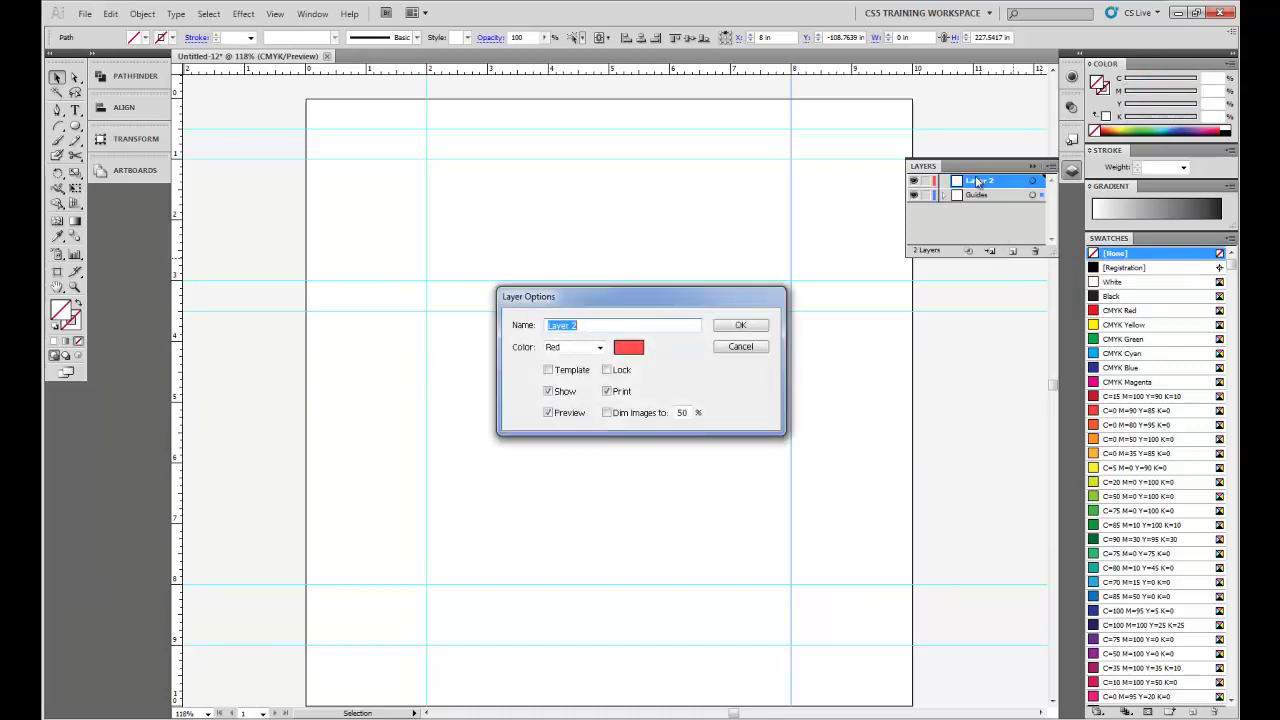
{"action": "type", "text": "Shirt"}
{"action": "left_click", "coordinate": [745, 328]}
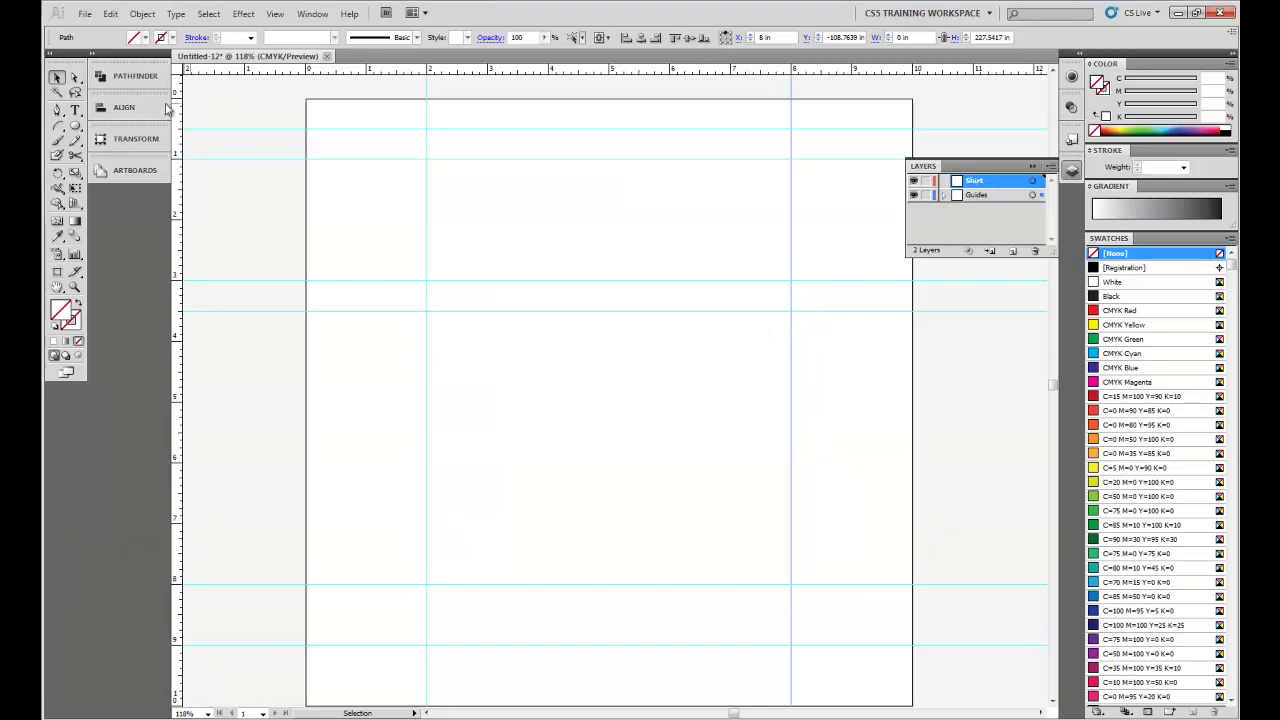
Step: Draw black rectangles for the 6 × 8 in shirt body and both top sleeves along the guides
{"action": "left_click", "coordinate": [74, 127]}
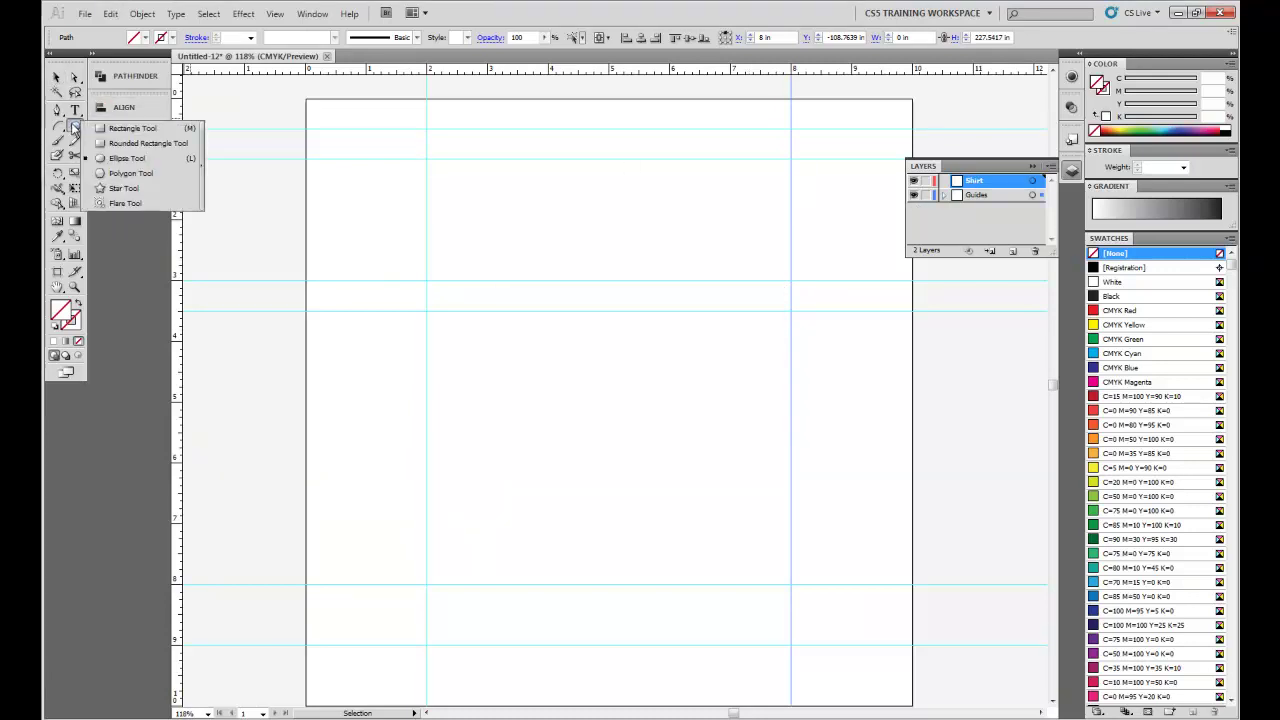
{"action": "left_click", "coordinate": [130, 128]}
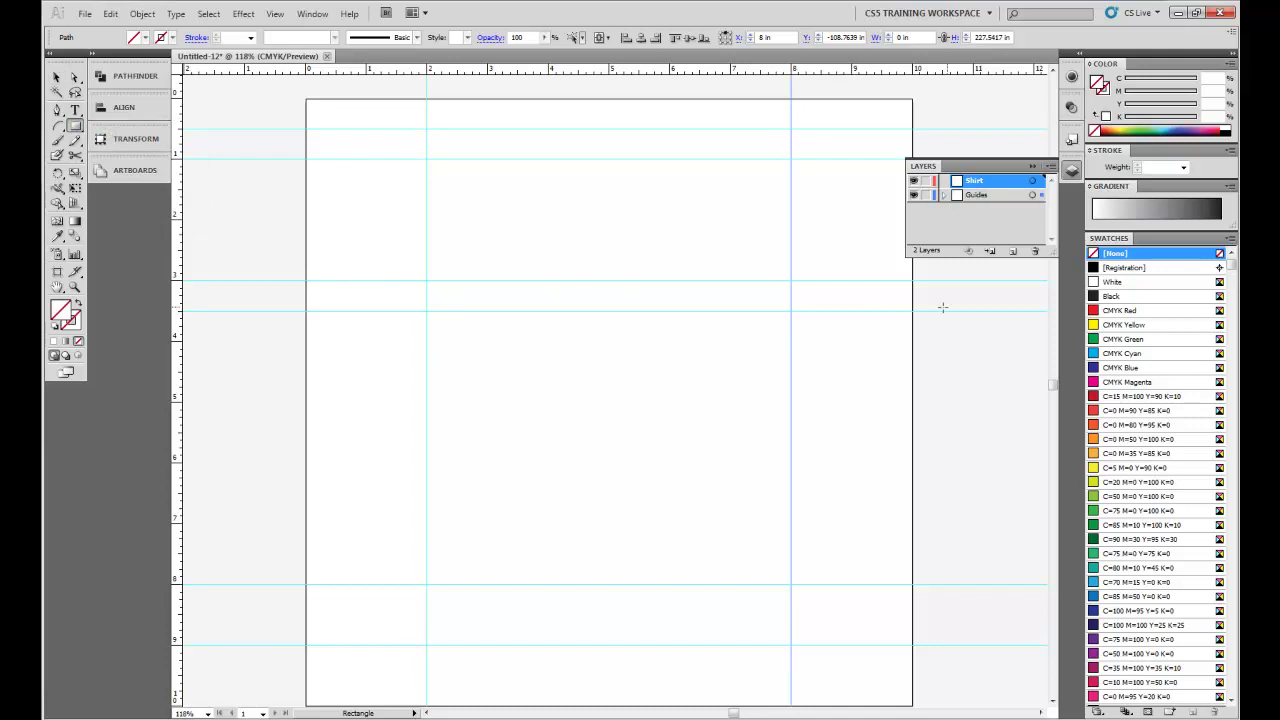
{"action": "left_click", "coordinate": [1226, 130]}
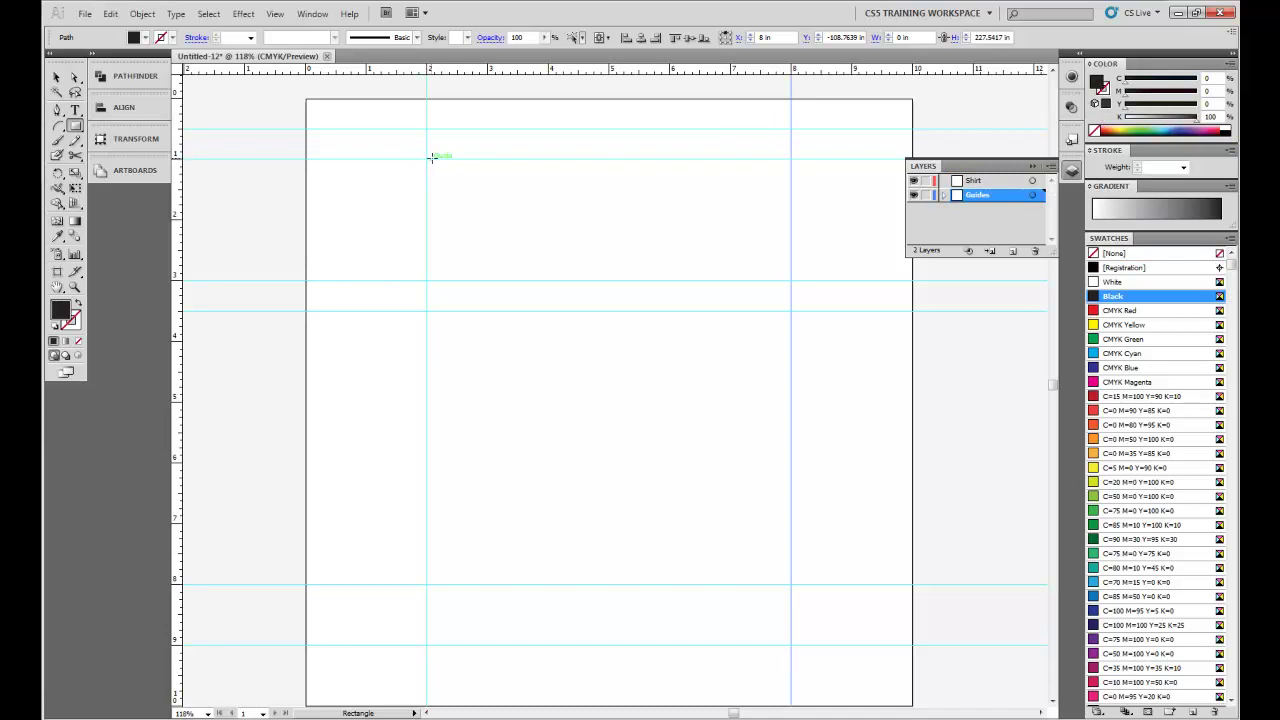
{"action": "mouse_move", "coordinate": [432, 158]}
{"action": "left_mouse_down"}
{"action": "mouse_move", "coordinate": [602, 210]}
{"action": "mouse_move", "coordinate": [737, 351]}
{"action": "mouse_move", "coordinate": [767, 579]}
{"action": "mouse_move", "coordinate": [790, 645]}
{"action": "left_mouse_up"}
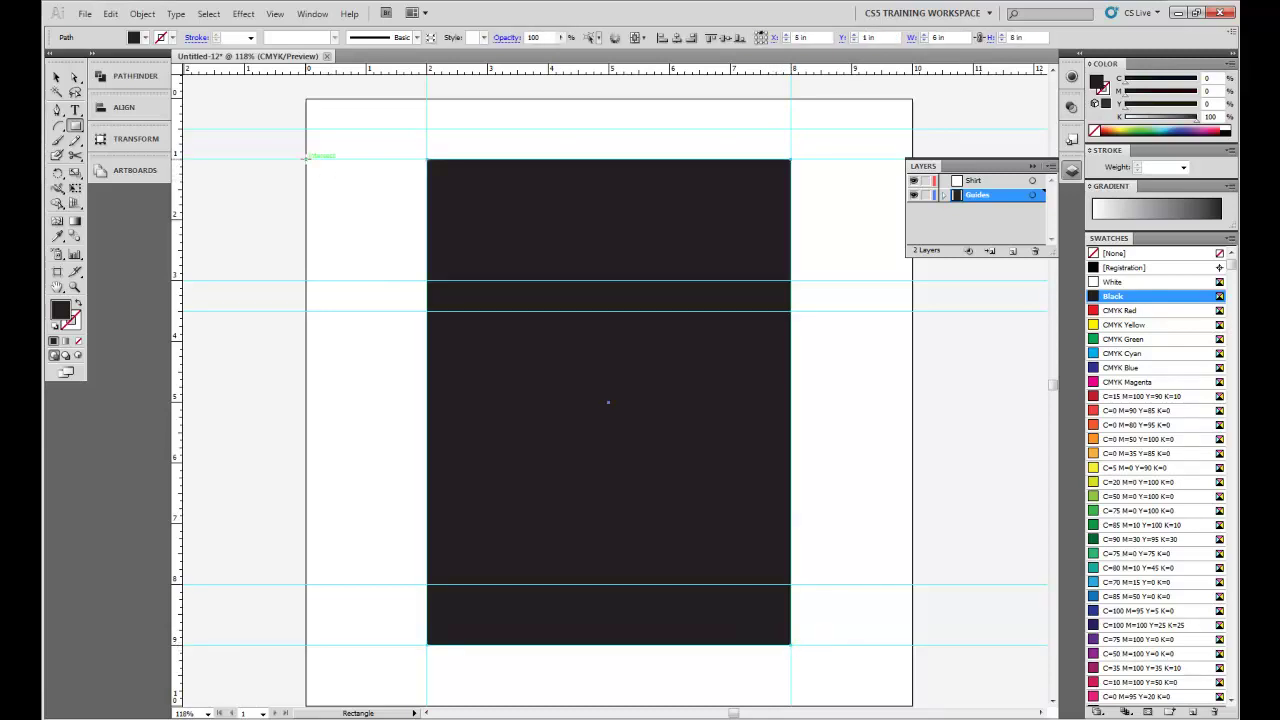
{"action": "left_click_drag", "start_coordinate": [306, 158], "coordinate": [427, 280]}
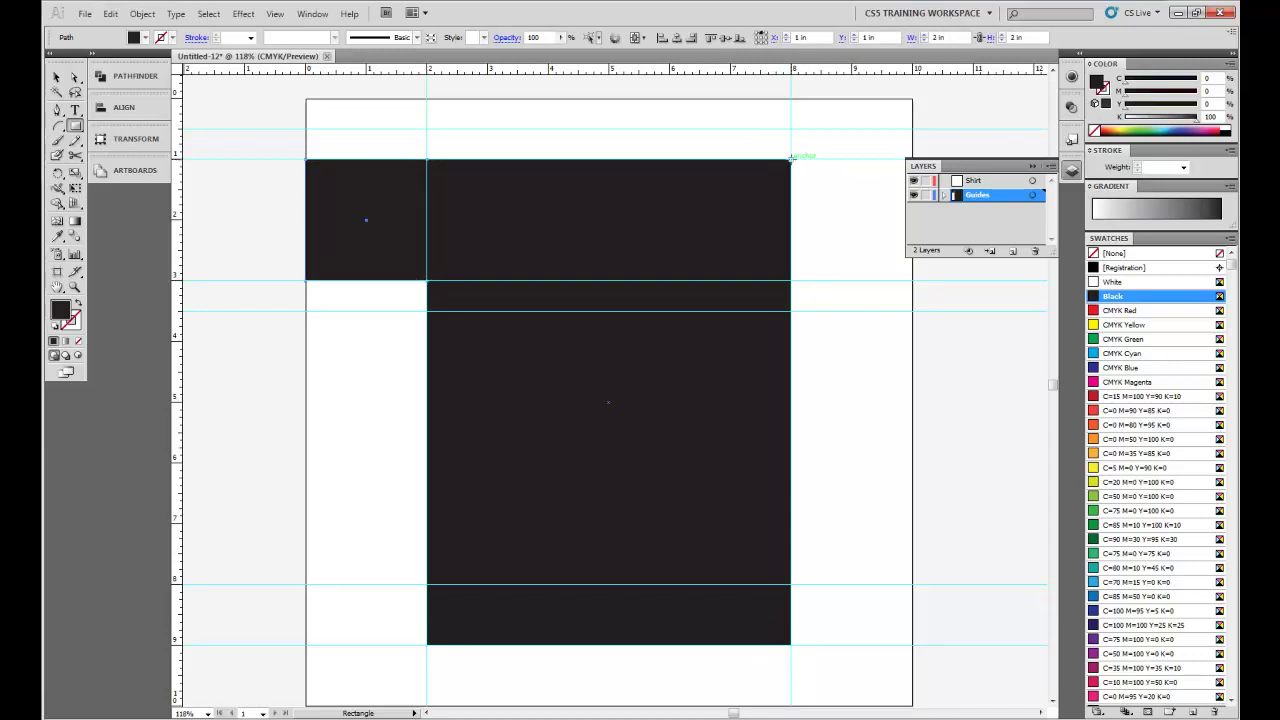
{"action": "left_click_drag", "start_coordinate": [791, 158], "coordinate": [912, 281]}
{"action": "key", "text": "v"}
{"action": "key", "text": "ctrl+shift+a"}
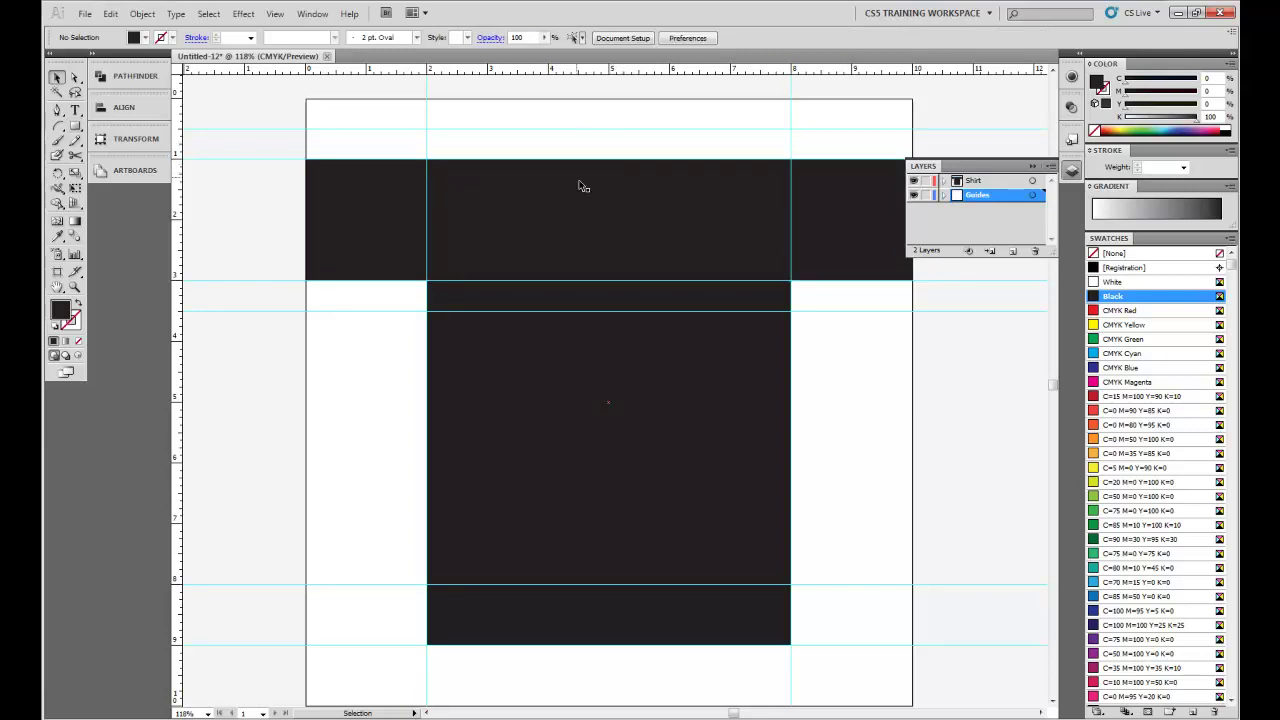
Step: Add another new layer to hold the neckline circle
{"action": "left_click", "coordinate": [996, 249], "text": "alt"}
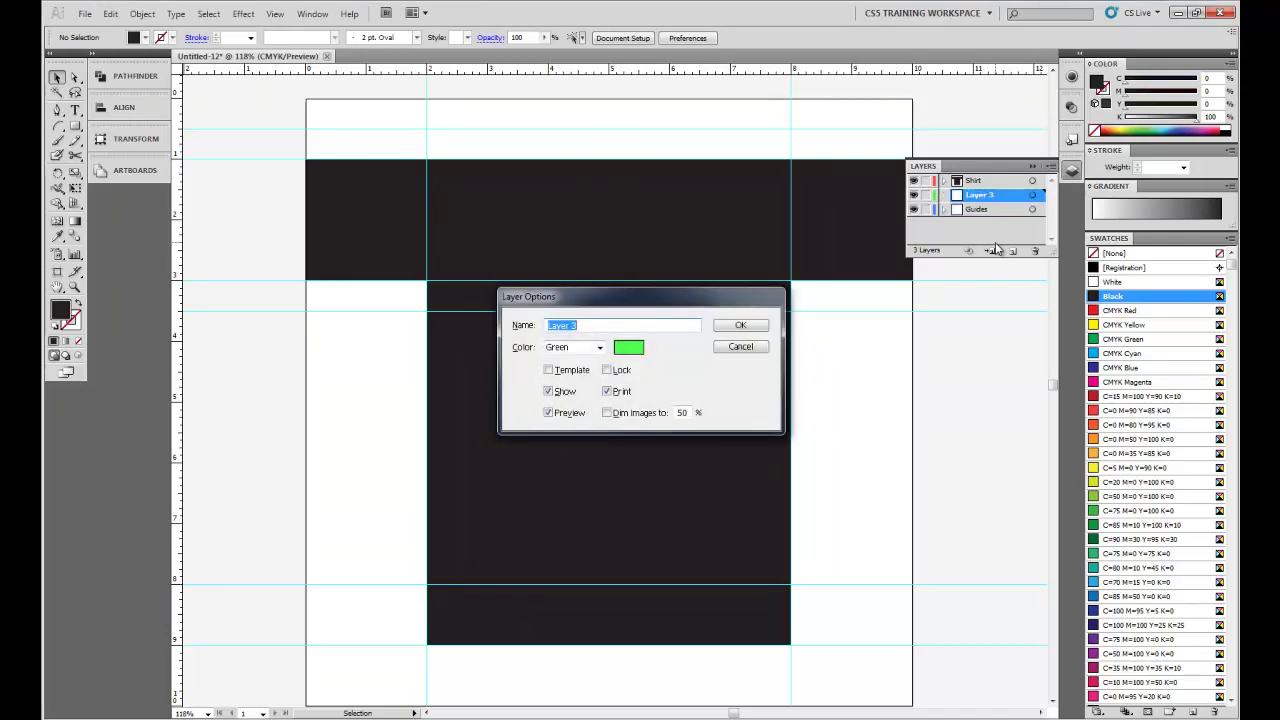
{"action": "type", "text": "Back"}
{"action": "key", "text": "Return"}
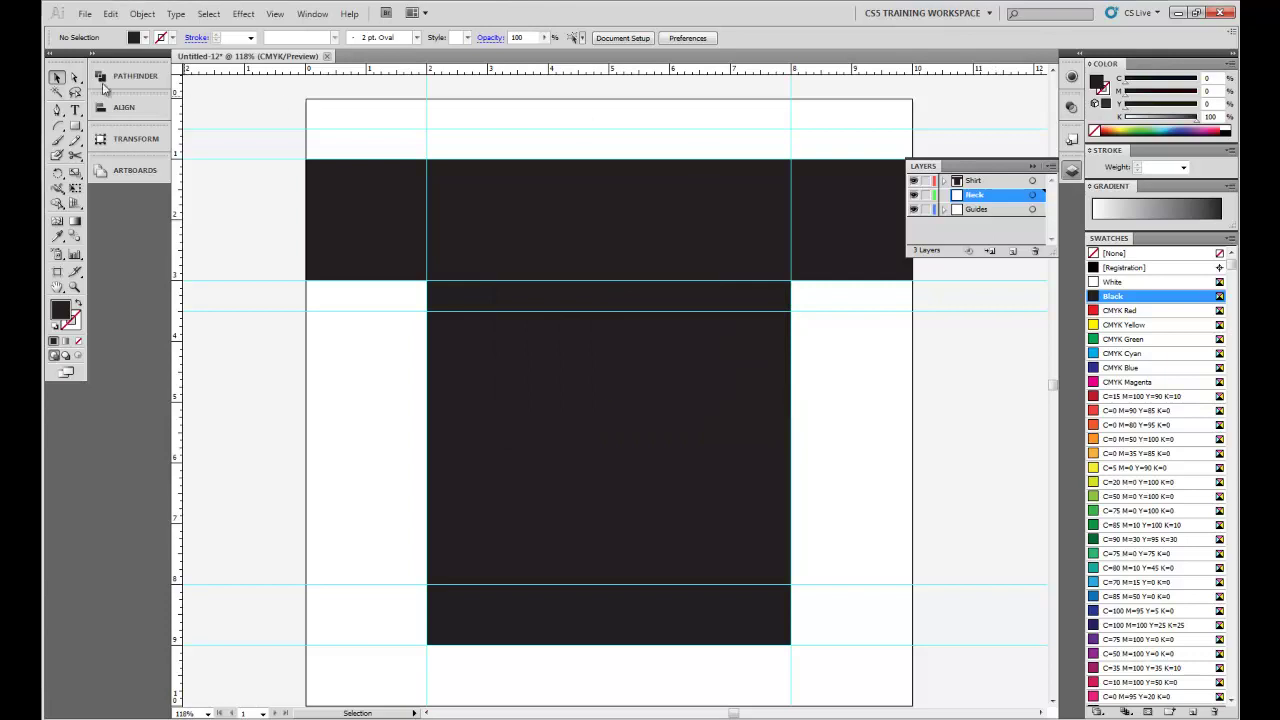
Step: Create a black 2.5 × 2.5 in circle centred on the shirt's top edge
{"action": "left_click", "coordinate": [74, 128]}
{"action": "left_click_drag", "start_coordinate": [75, 128], "coordinate": [108, 158]}
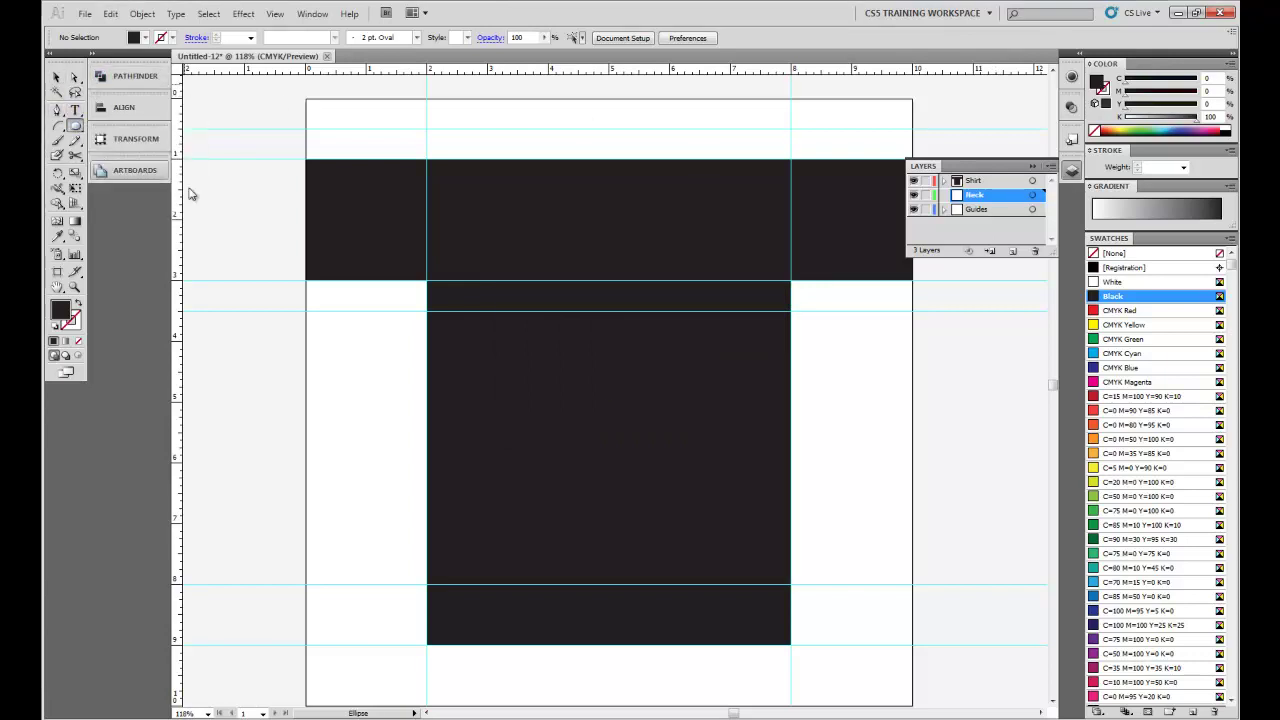
{"action": "left_click", "coordinate": [608, 127]}
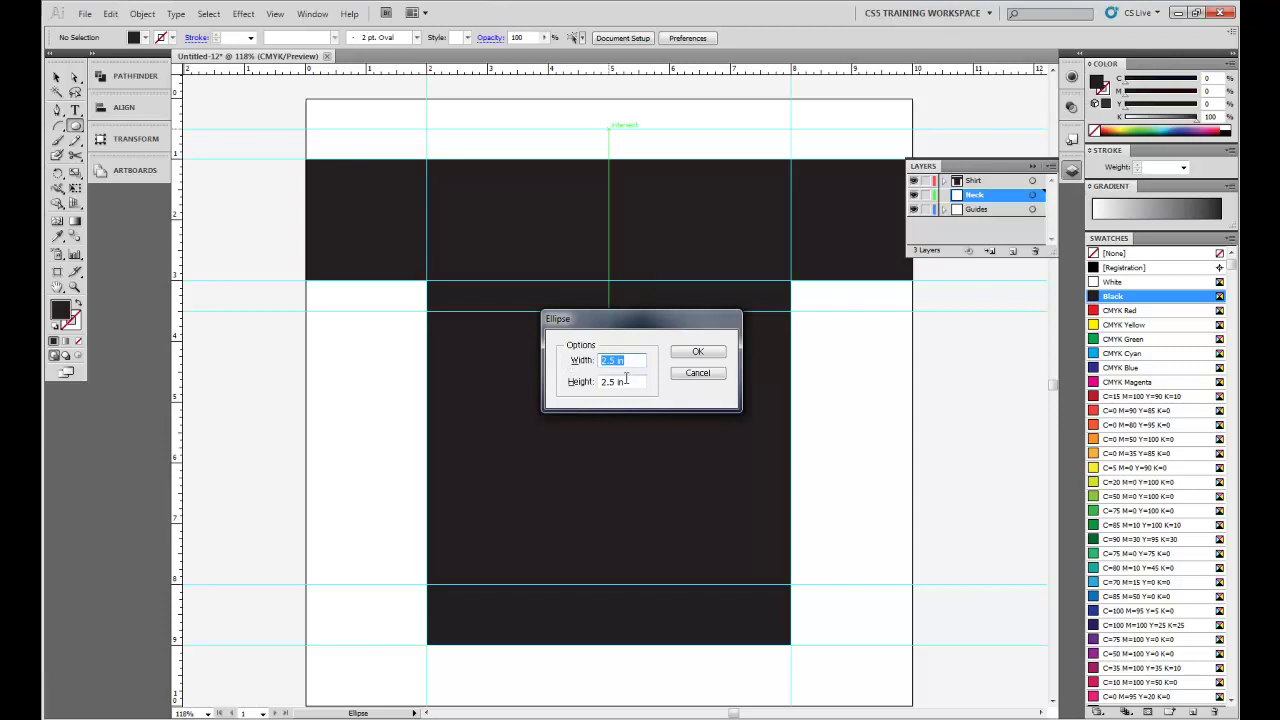
{"action": "left_click", "coordinate": [680, 355]}
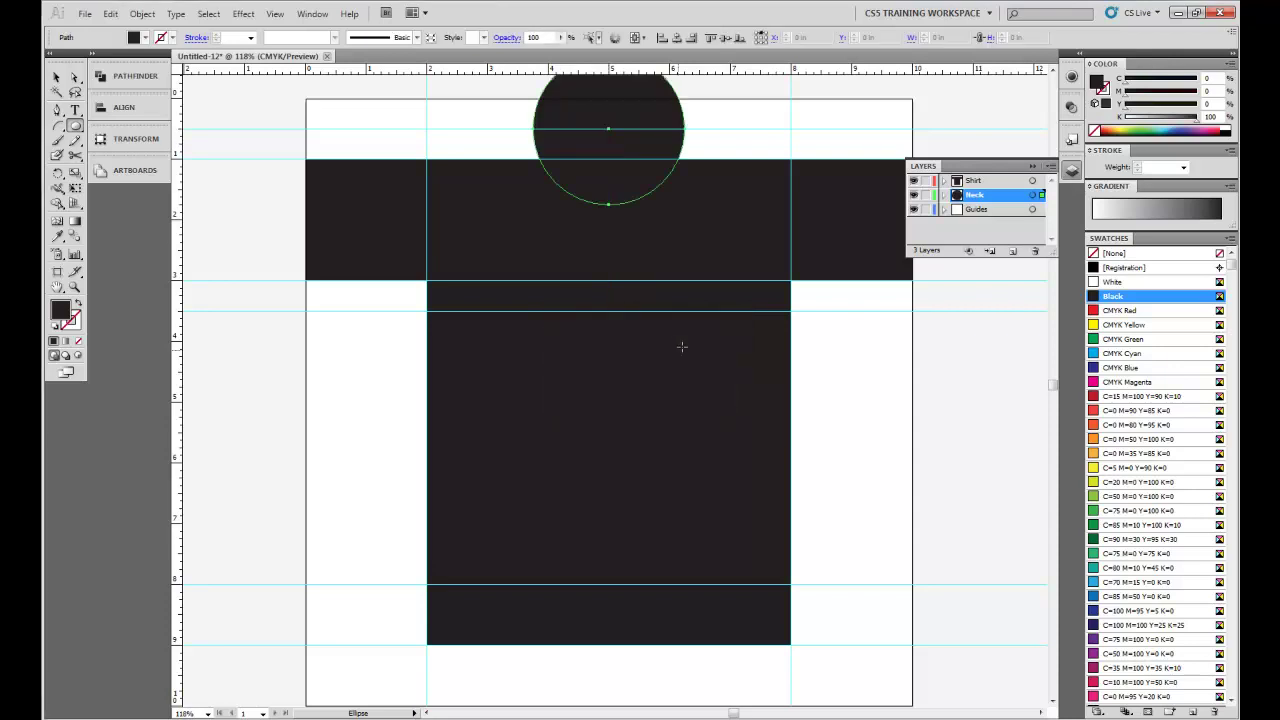
{"action": "scroll", "coordinate": [736, 312], "scroll_direction": "up", "scroll_amount": 1}
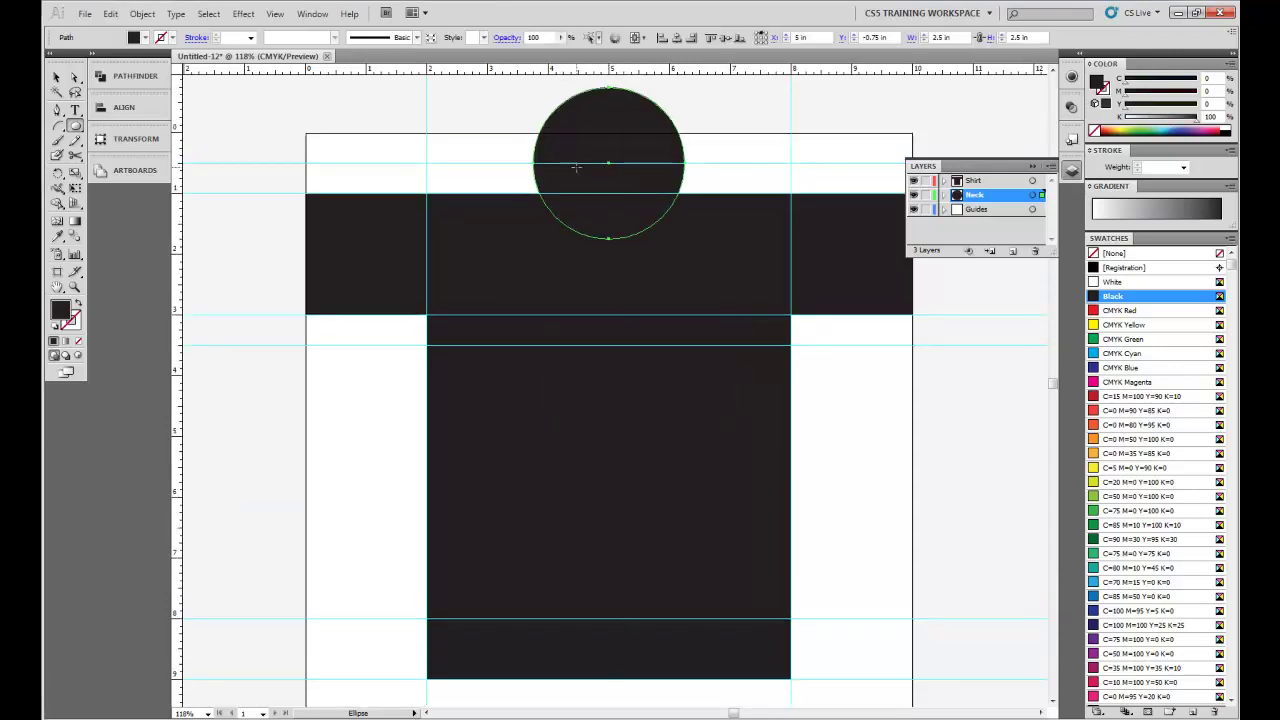
Step: On the Neck layer, select the shirt body together with the neck circle
{"action": "left_click", "coordinate": [980, 209]}
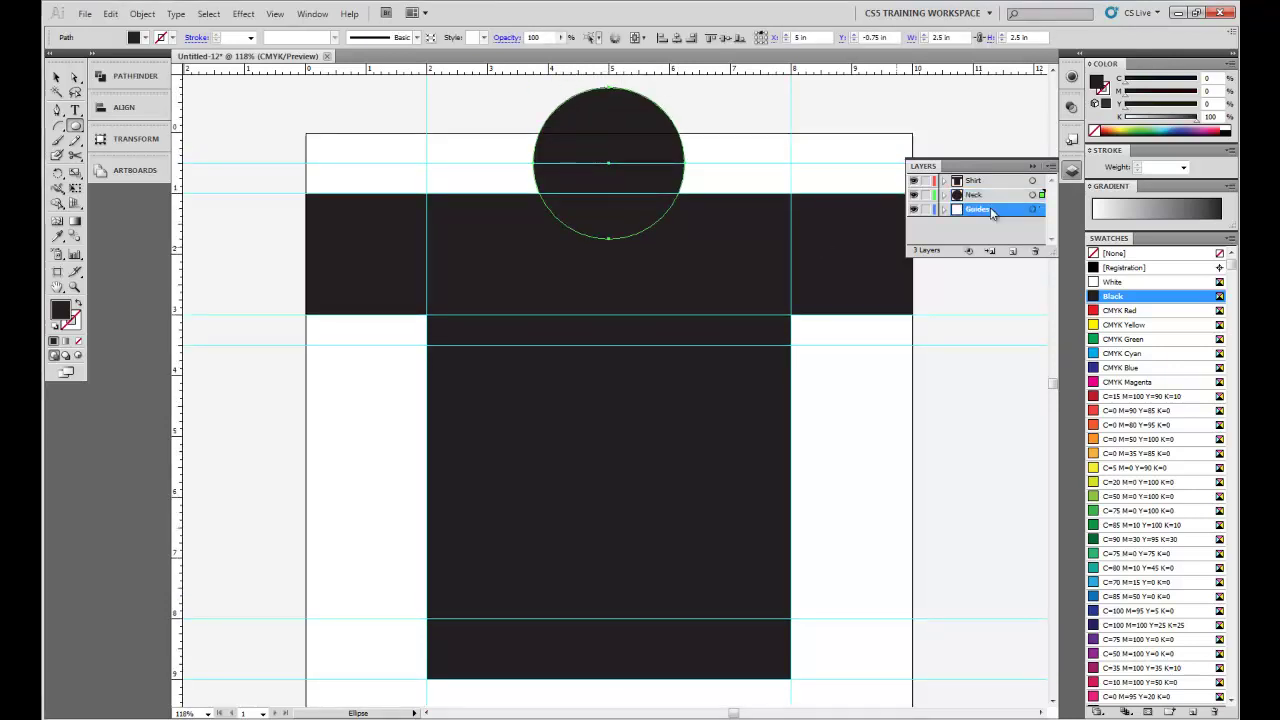
{"action": "left_click", "coordinate": [985, 196]}
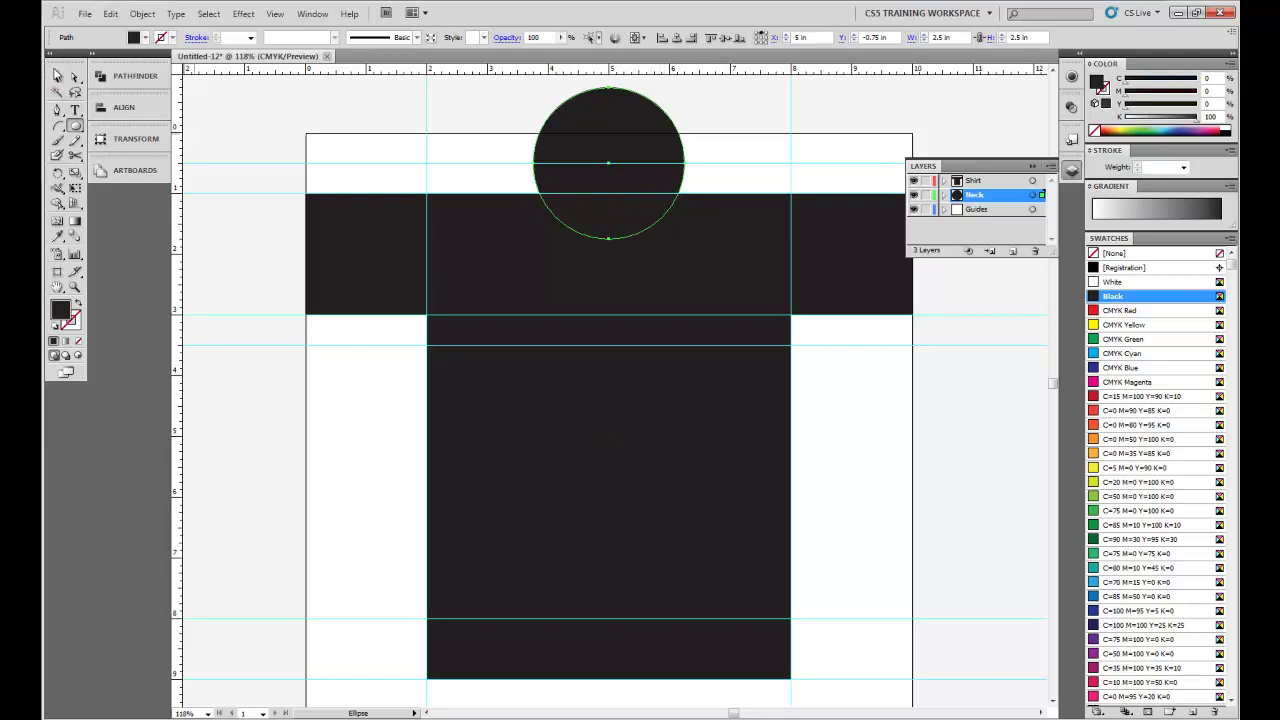
{"action": "left_click", "coordinate": [57, 77]}
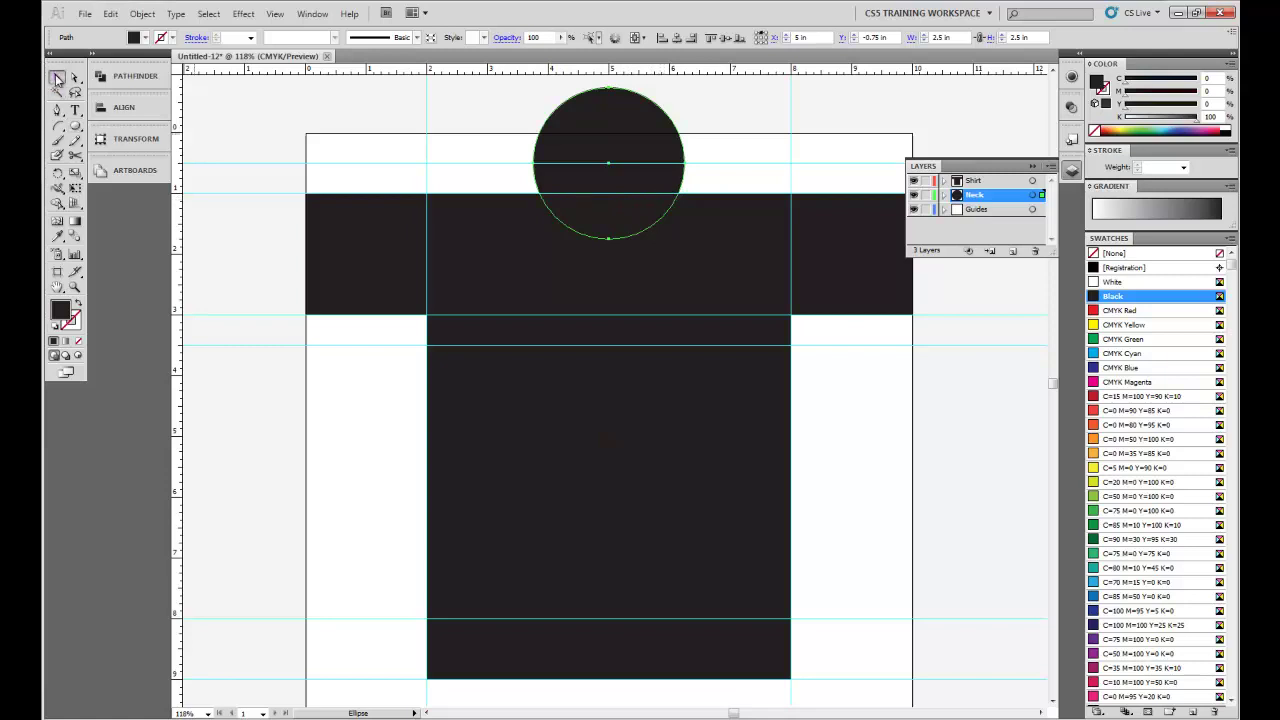
{"action": "left_click", "coordinate": [484, 270]}
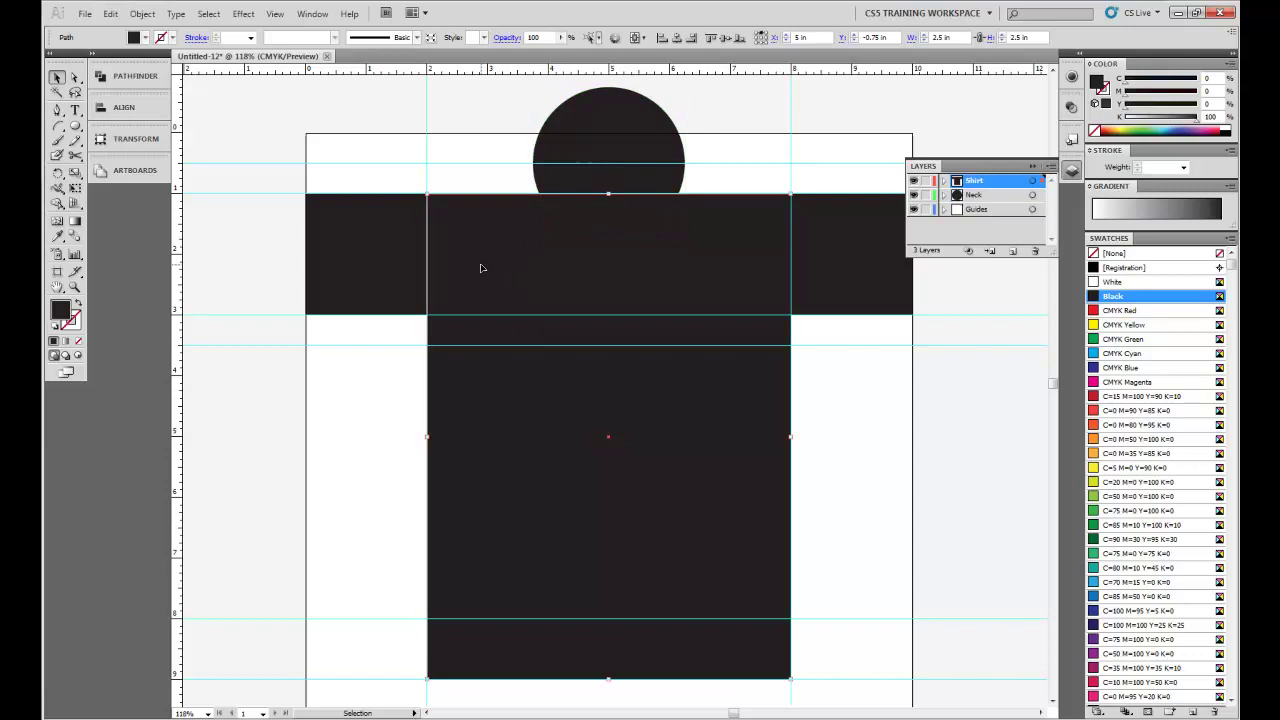
{"action": "left_click", "coordinate": [610, 116], "text": "shift"}
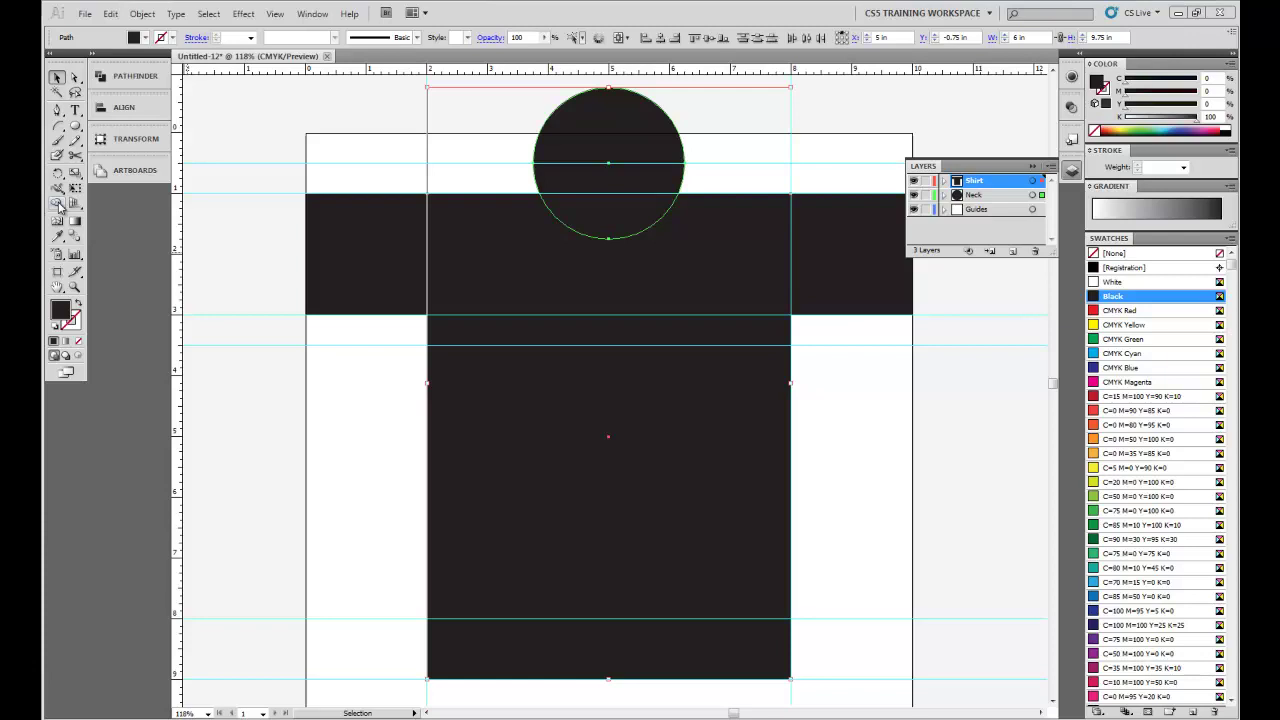
Step: With Shape Builder, cut the circle's overlap out of the shirt and delete its upper part
{"action": "left_click", "coordinate": [57, 204]}
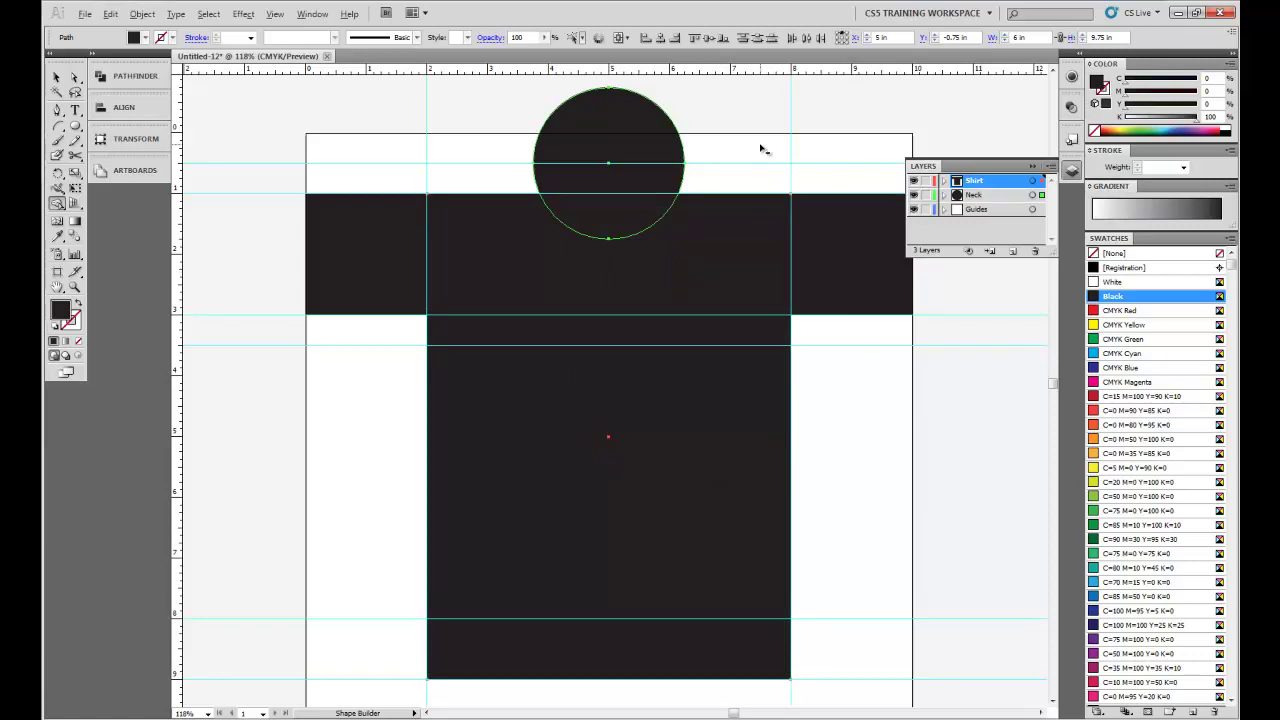
{"action": "left_click", "coordinate": [622, 218], "text": "alt"}
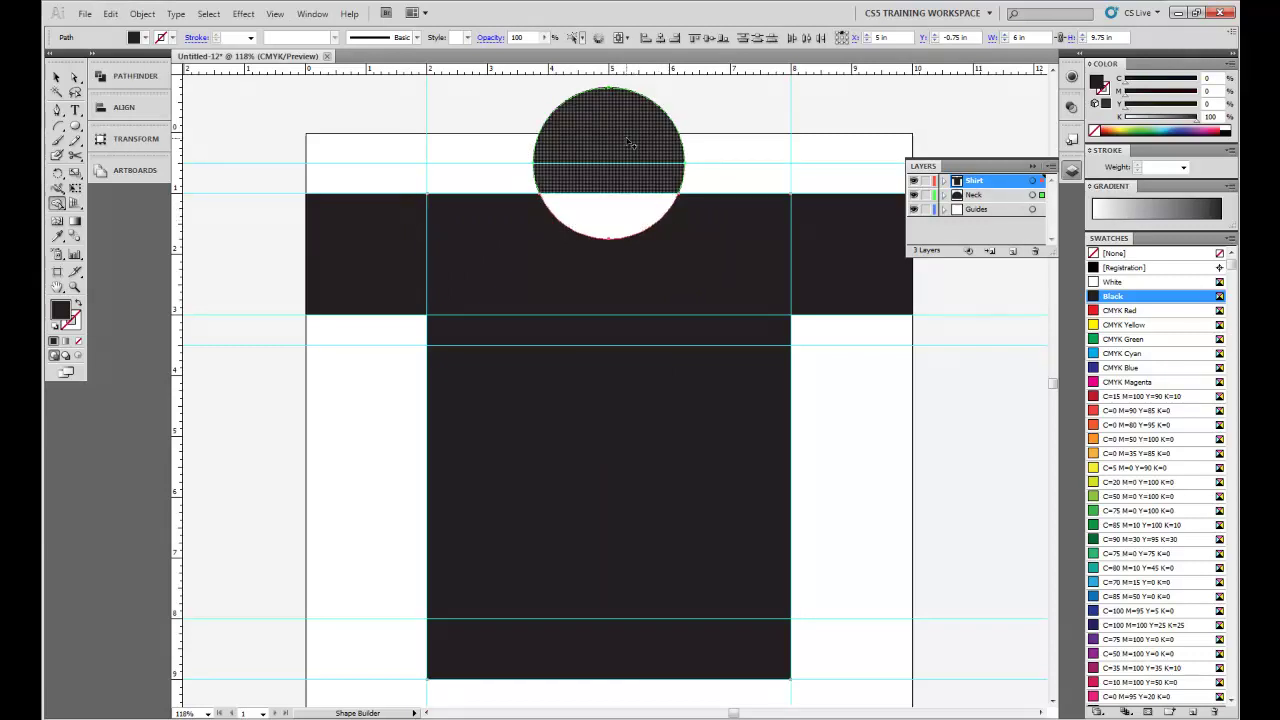
{"action": "left_click", "coordinate": [607, 114], "text": "alt"}
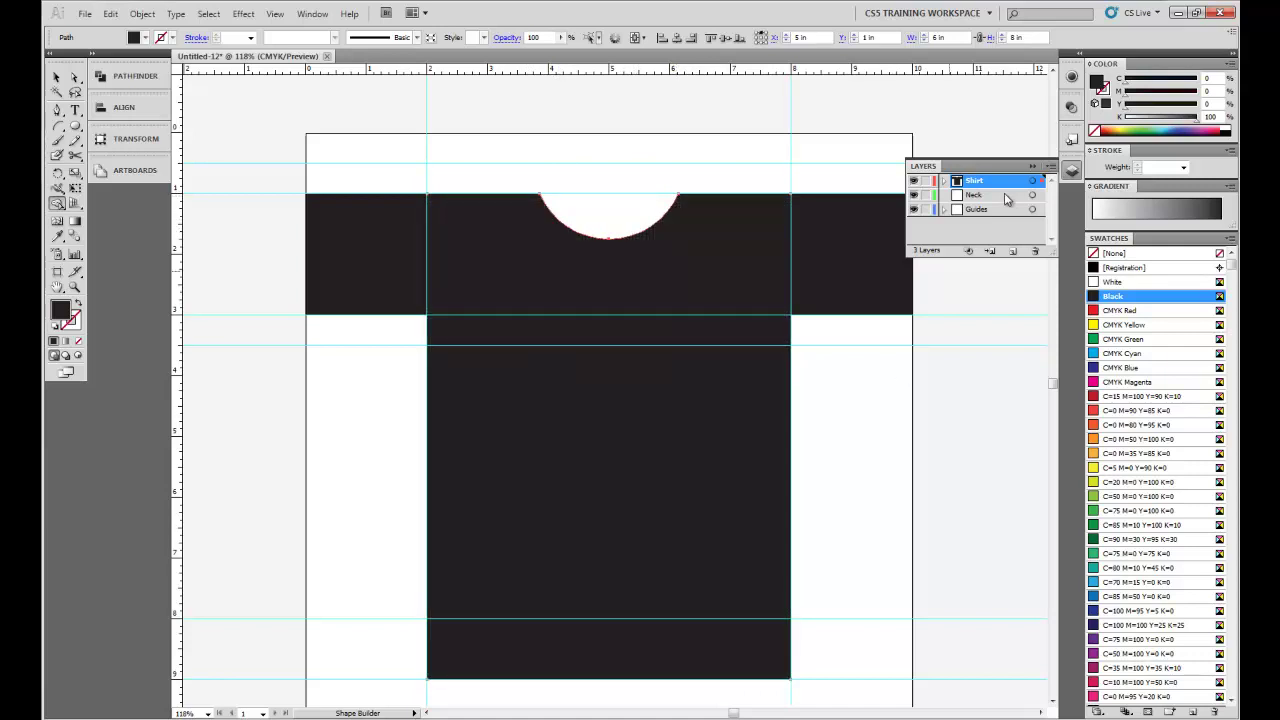
Step: Rotate the left sleeve 25° around its top-right corner
{"action": "left_click", "coordinate": [57, 79]}
{"action": "key", "text": "ctrl+a"}
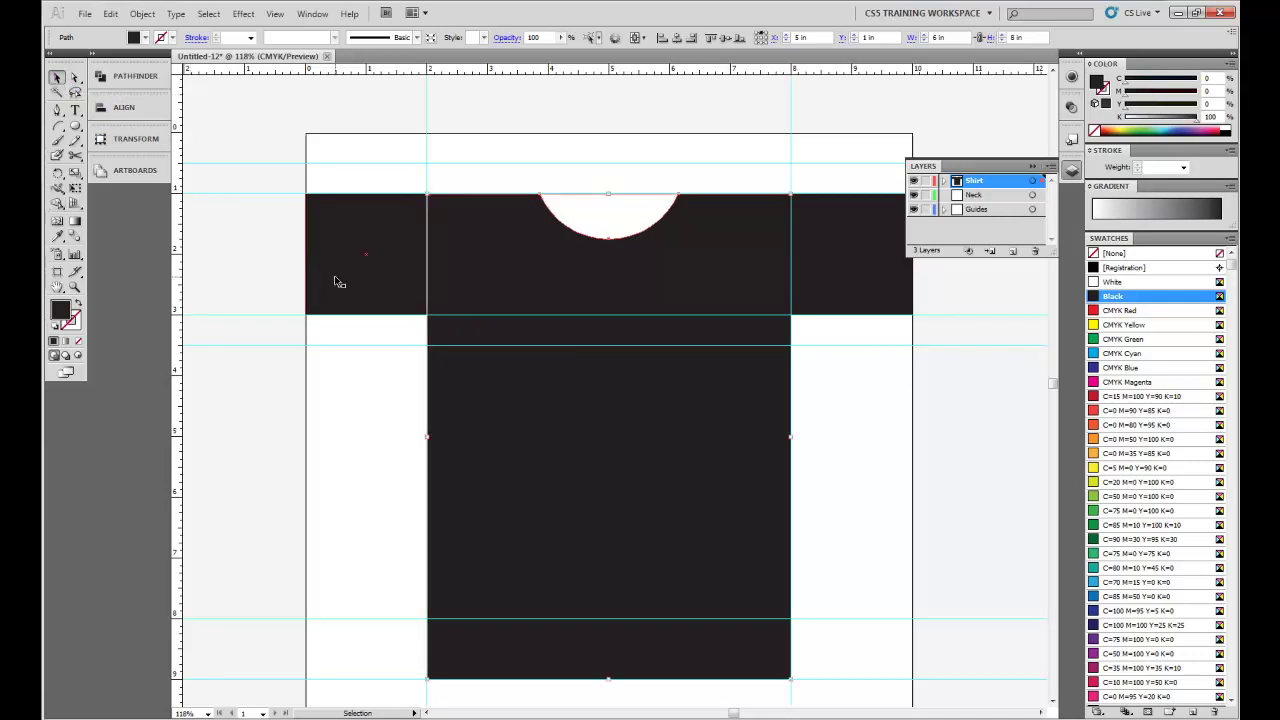
{"action": "left_click", "coordinate": [366, 241]}
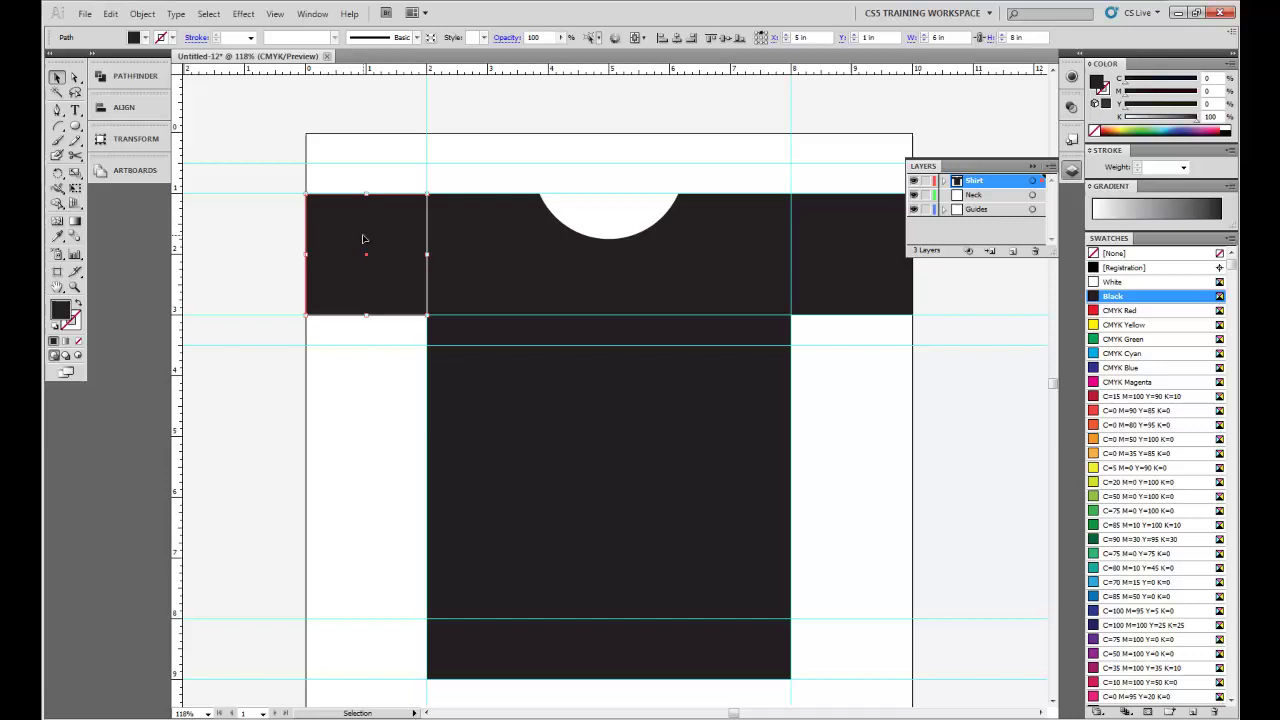
{"action": "left_click", "coordinate": [58, 174]}
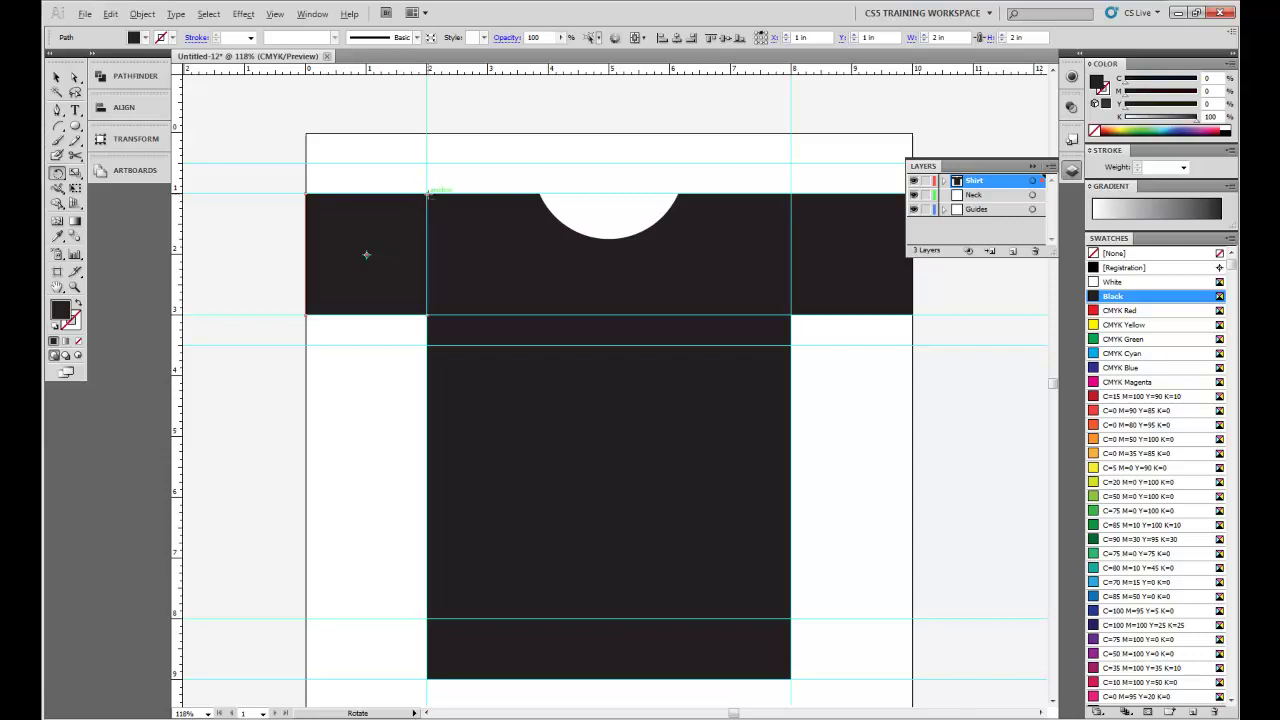
{"action": "left_click", "coordinate": [427, 193], "text": "alt"}
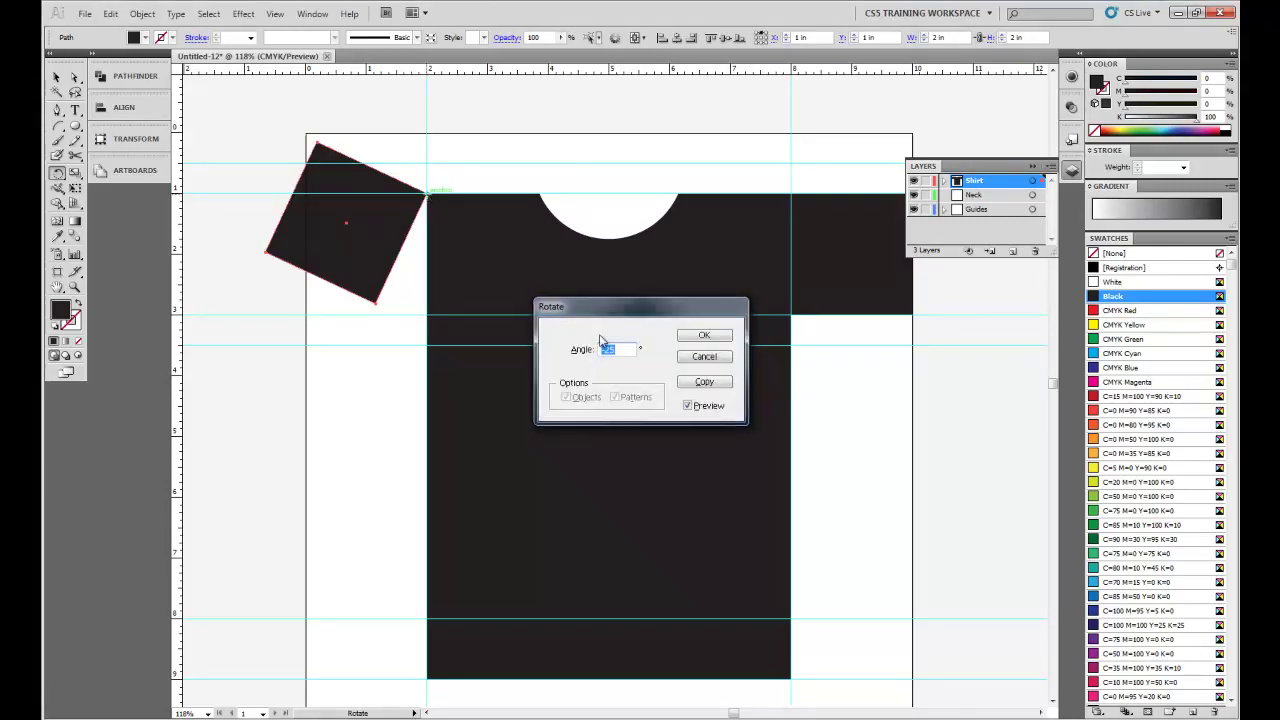
{"action": "type", "text": "2"}
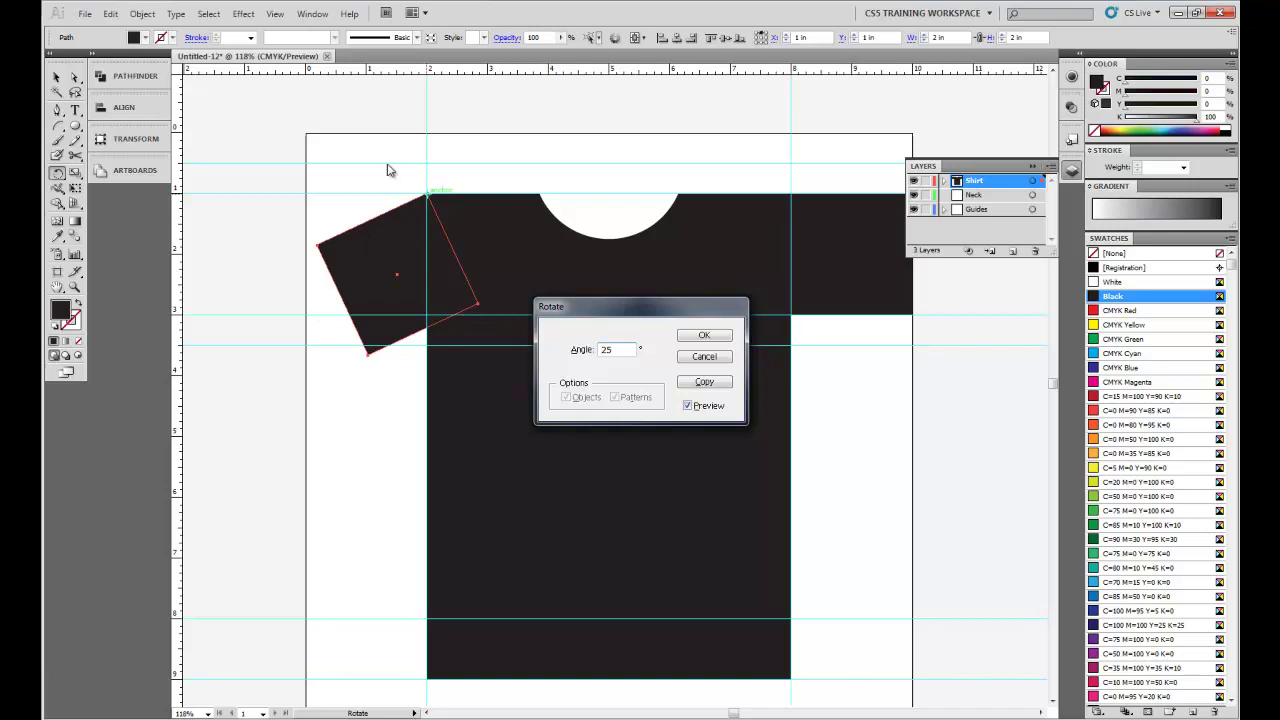
{"action": "left_click", "coordinate": [704, 338]}
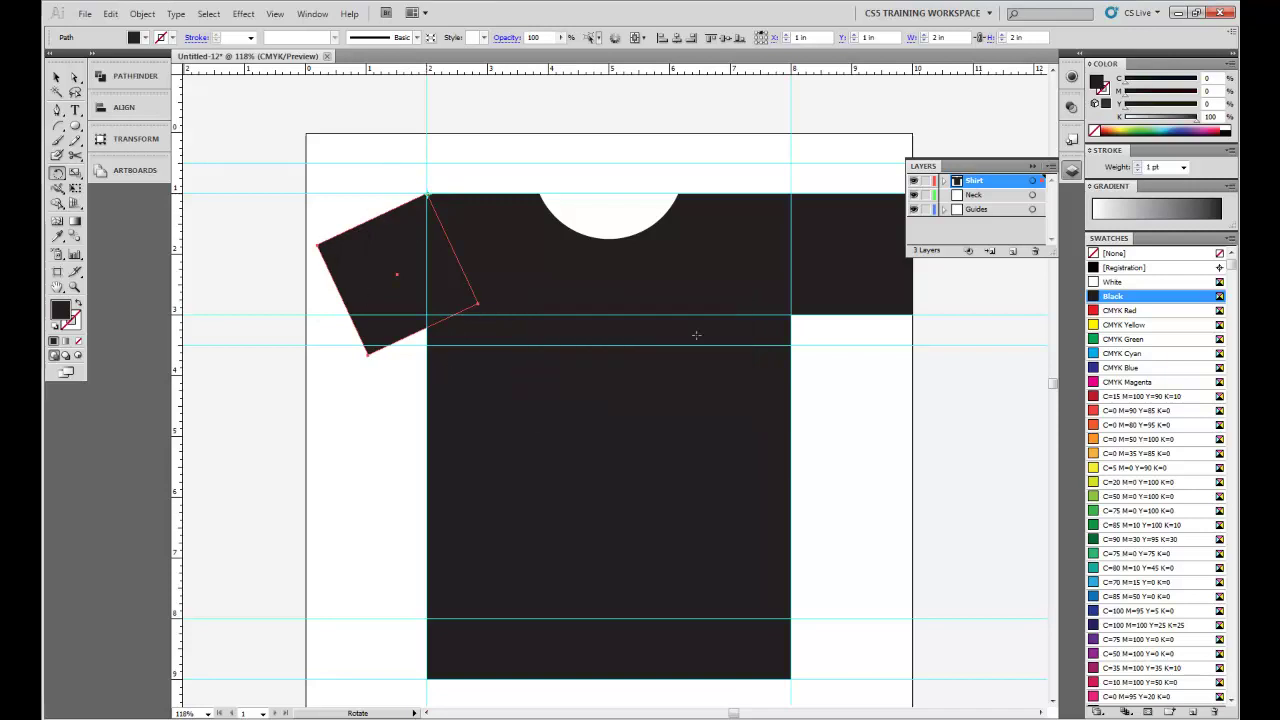
Step: Rotate the right sleeve -25° around its top-left corner
{"action": "key", "text": "v"}
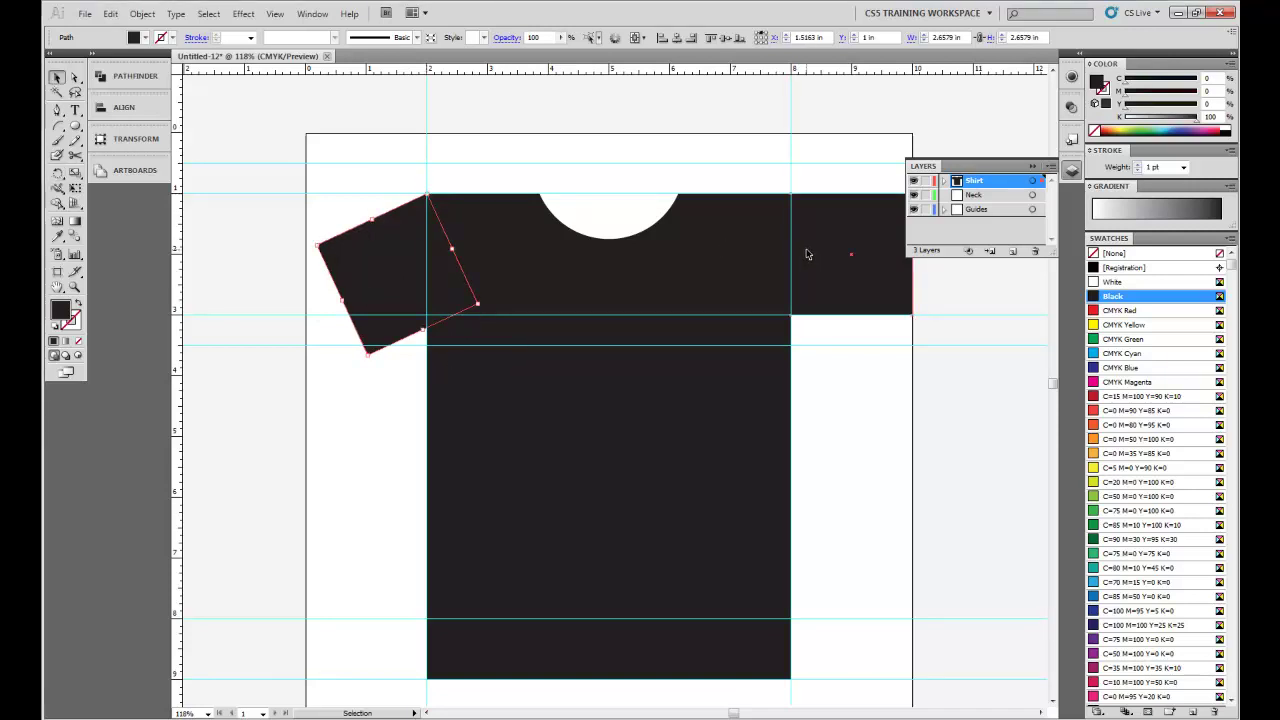
{"action": "left_click", "coordinate": [808, 251]}
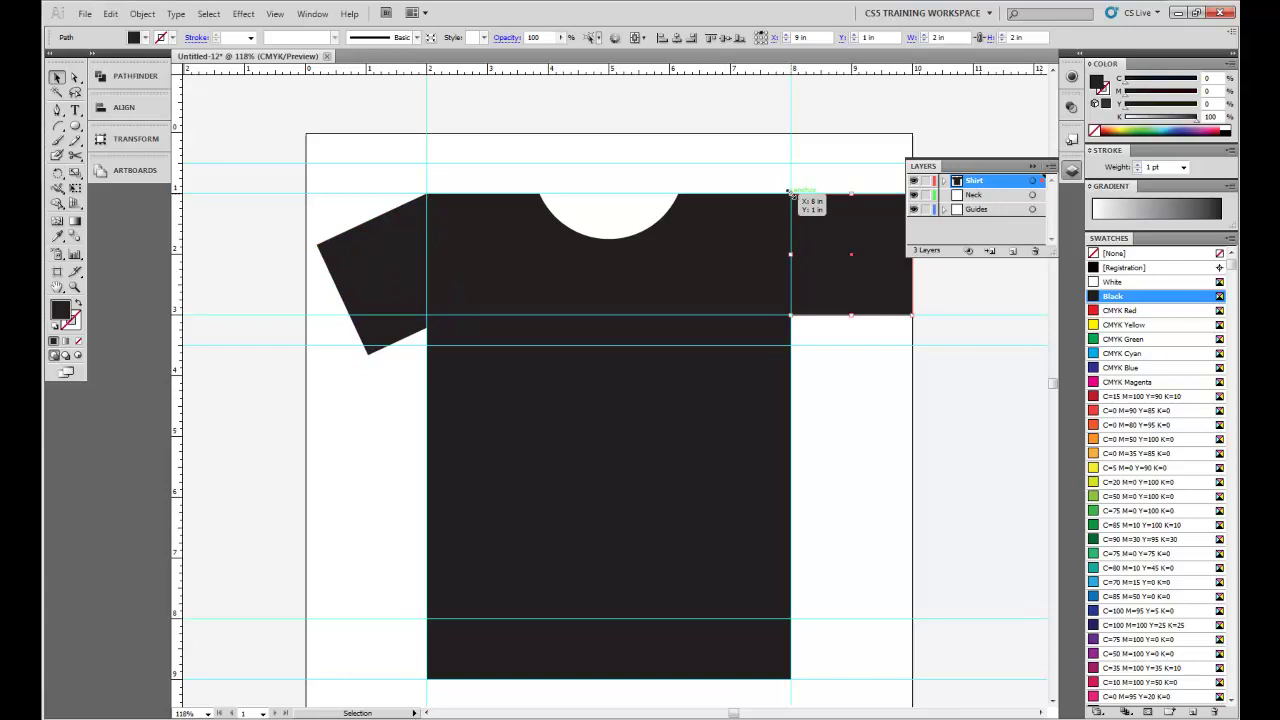
{"action": "key", "text": "r"}
{"action": "left_click", "coordinate": [792, 194], "text": "alt"}
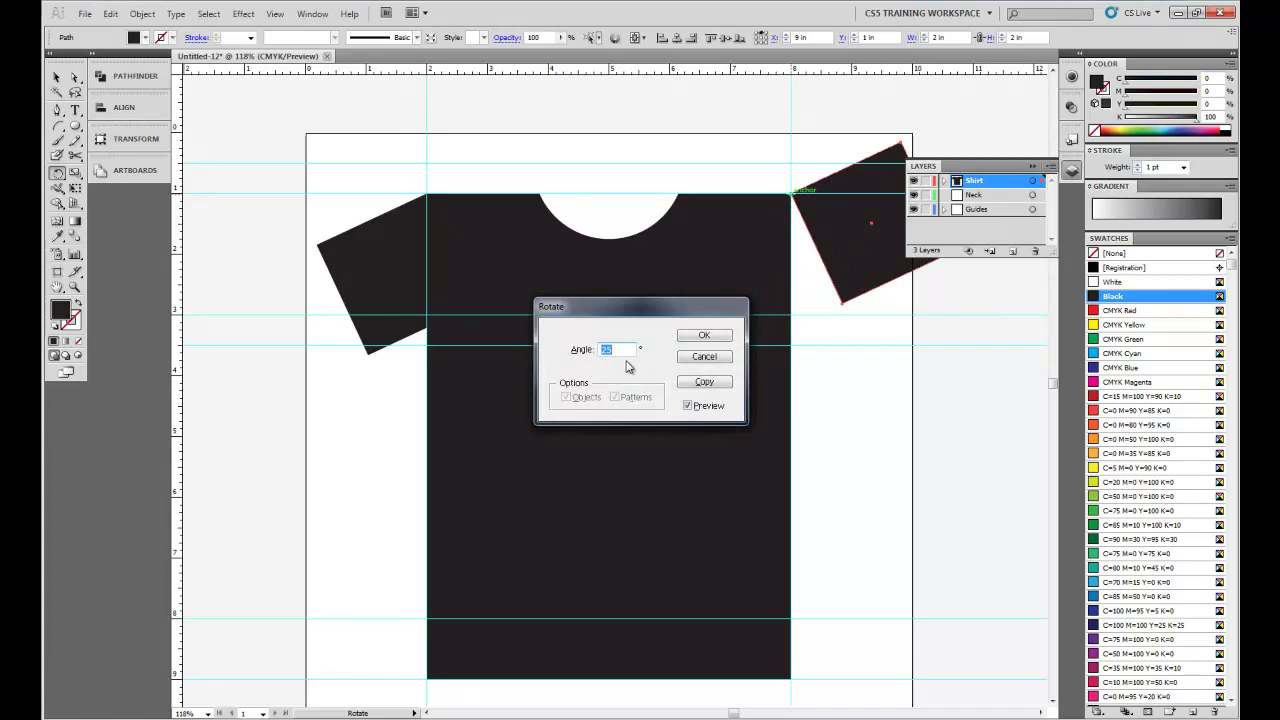
{"action": "type", "text": "-25"}
{"action": "key", "text": "Tab"}
{"action": "left_click", "coordinate": [690, 335]}
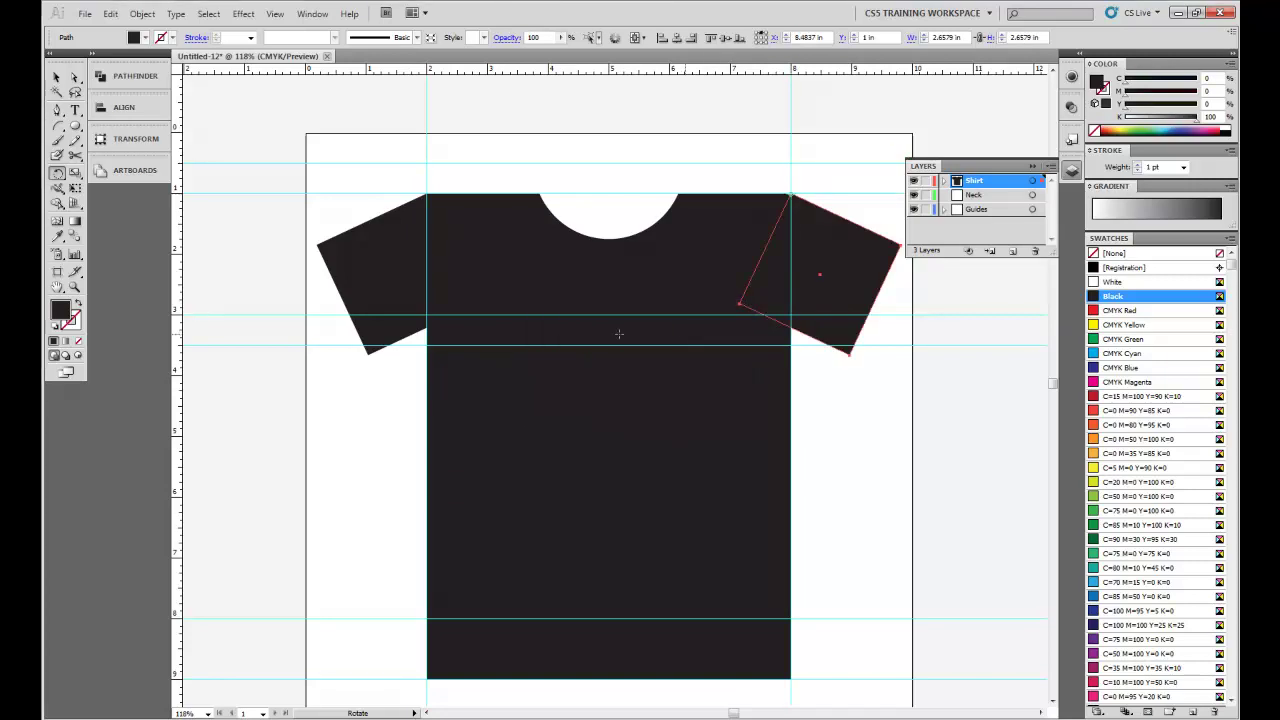
{"action": "left_click", "coordinate": [57, 77]}
Step: Deselect and briefly hide the Guides layer to preview the shirt, then show it again
{"action": "left_click", "coordinate": [365, 416]}
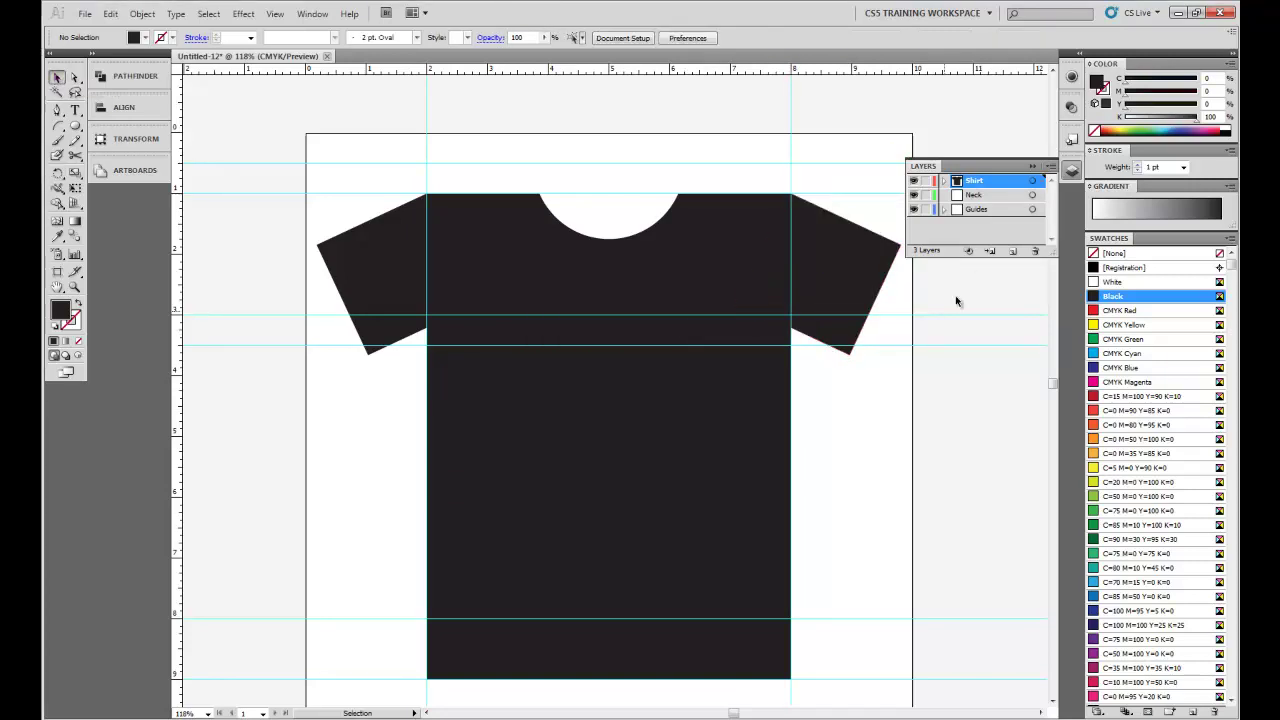
{"action": "left_click", "coordinate": [913, 210]}
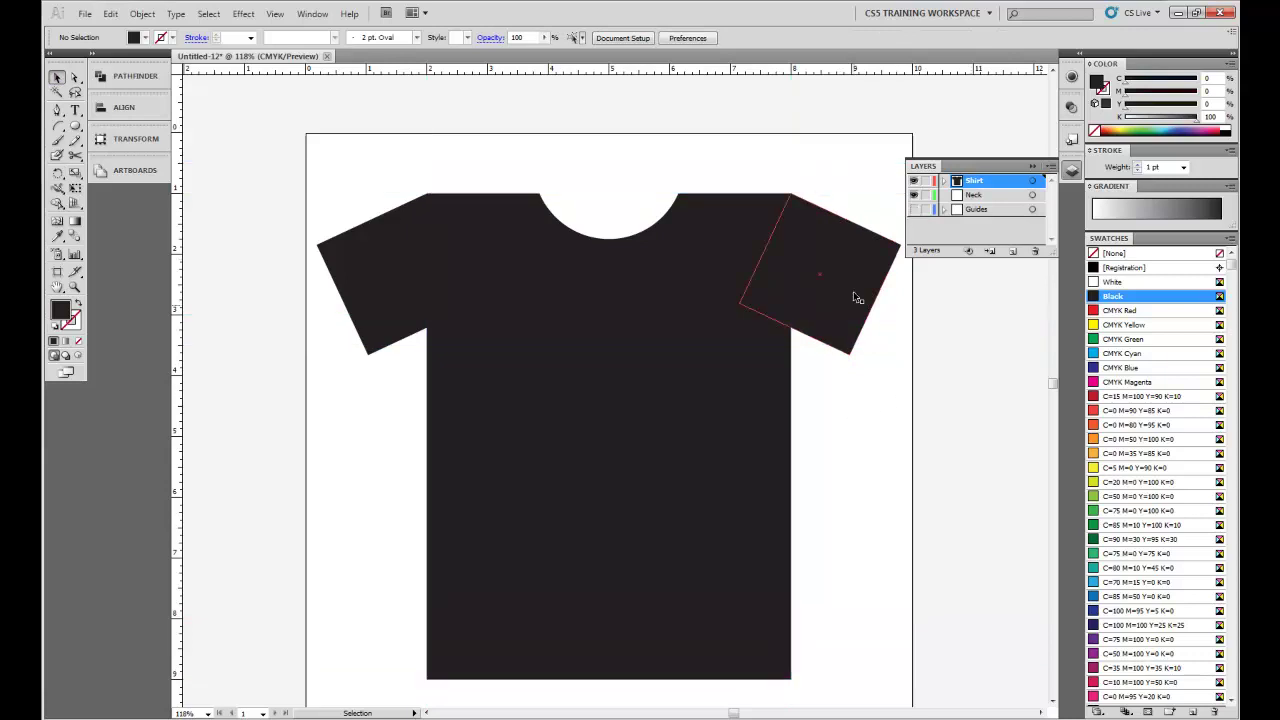
{"action": "scroll", "coordinate": [886, 568], "scroll_direction": "down", "scroll_amount": 1}
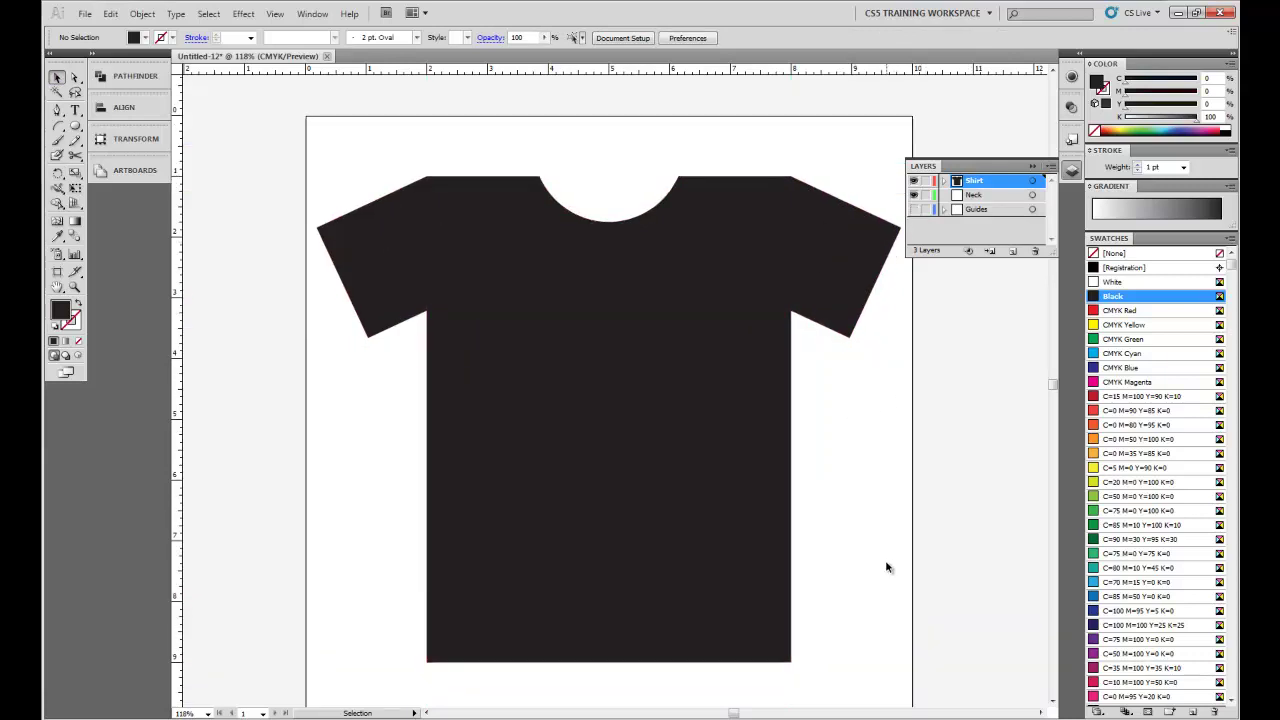
{"action": "scroll", "coordinate": [886, 568], "scroll_direction": "down", "scroll_amount": 1}
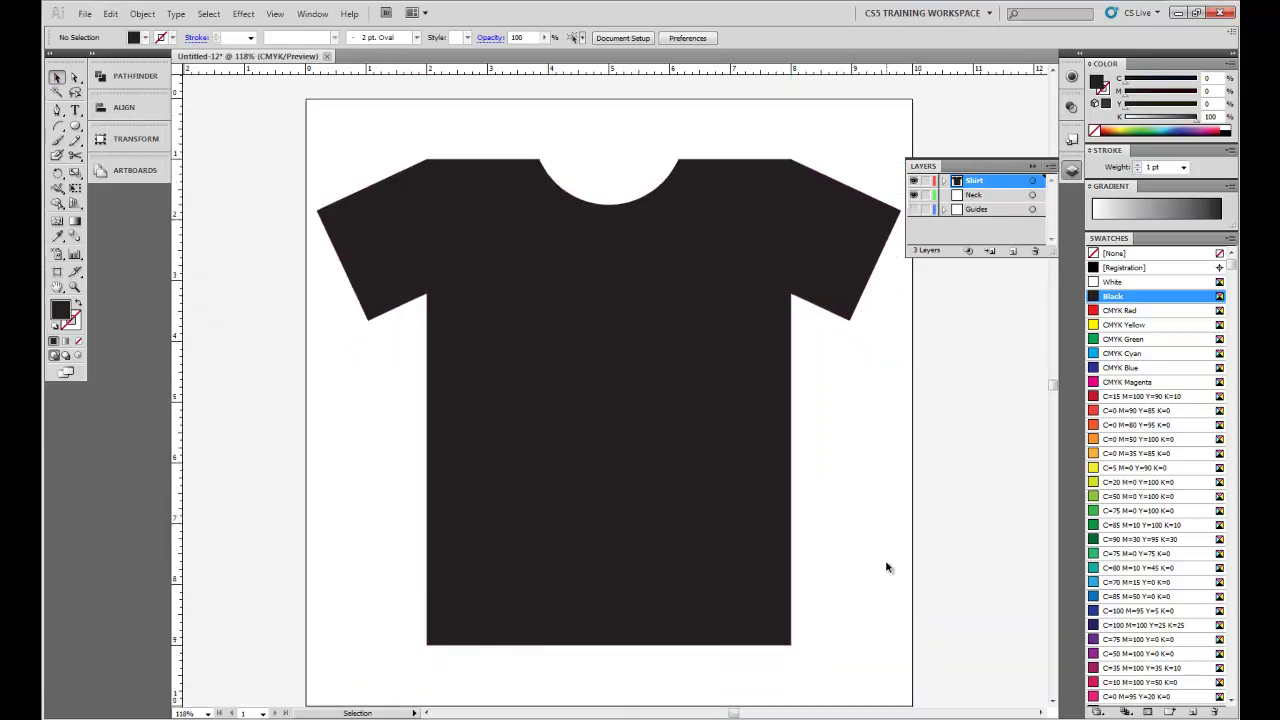
{"action": "left_click", "coordinate": [913, 209]}
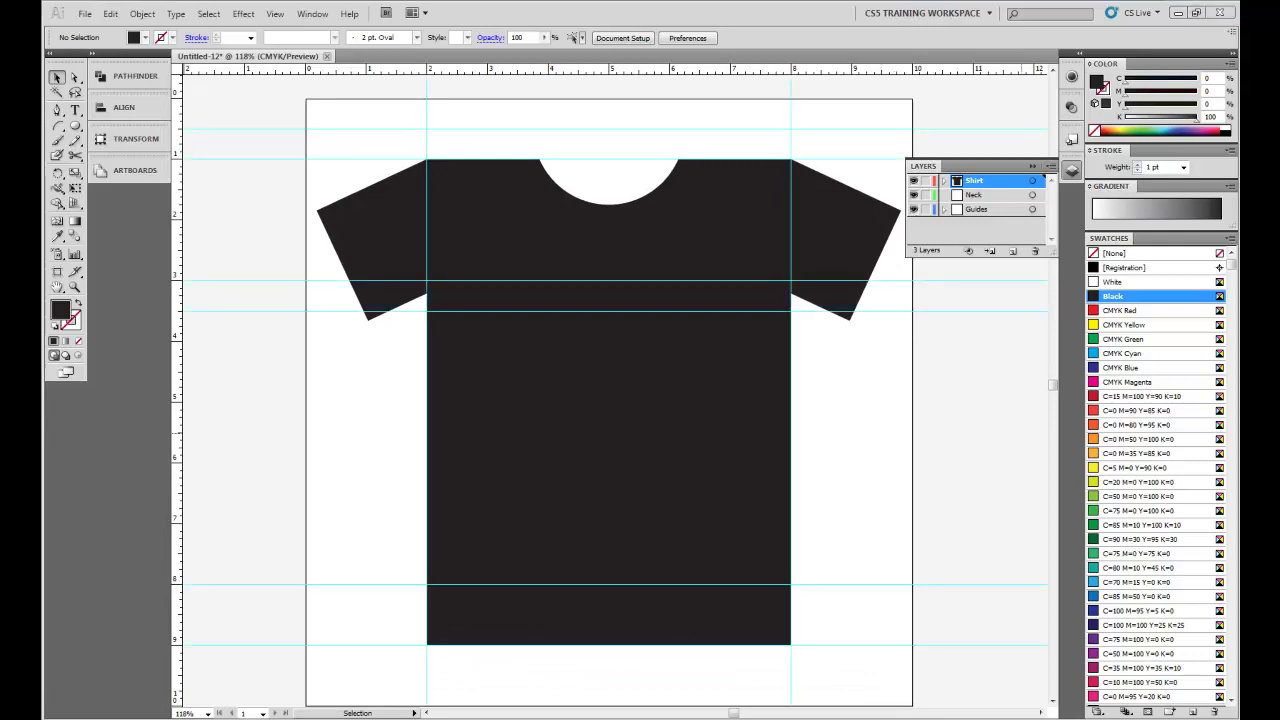
Step: Add a new layer named 'Charlie' above the Shirt layer
{"action": "left_click", "coordinate": [1013, 251]}
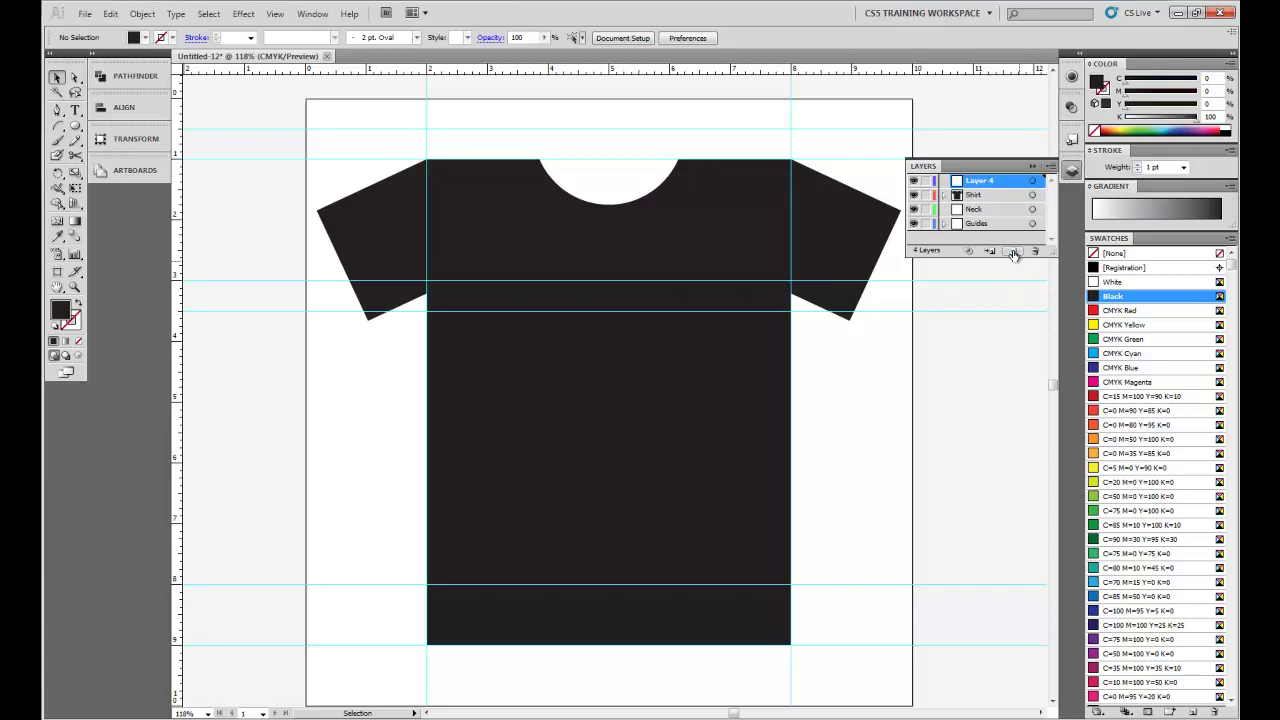
{"action": "double_click", "coordinate": [980, 181]}
{"action": "type", "text": "Charlie"}
{"action": "key", "text": "Return"}
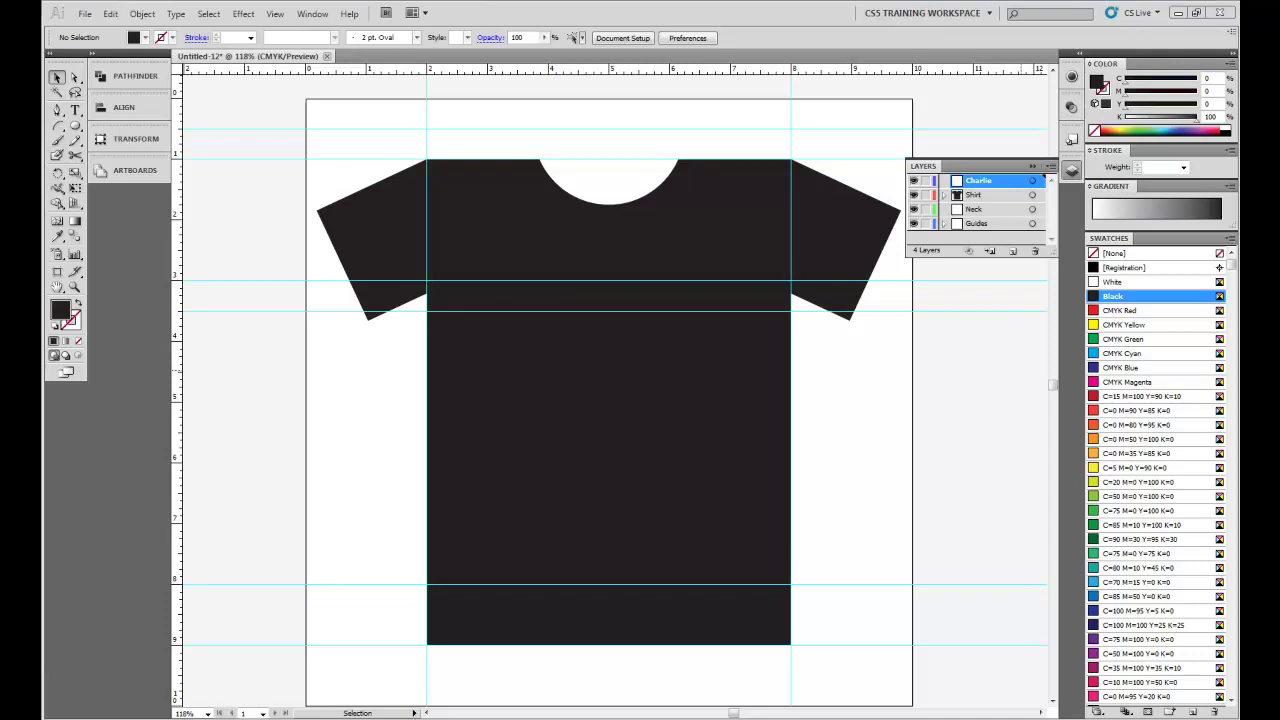
Step: Paste the portrait photo and drag it up and left onto the shirt's chest
{"action": "key", "text": "ctrl+v"}
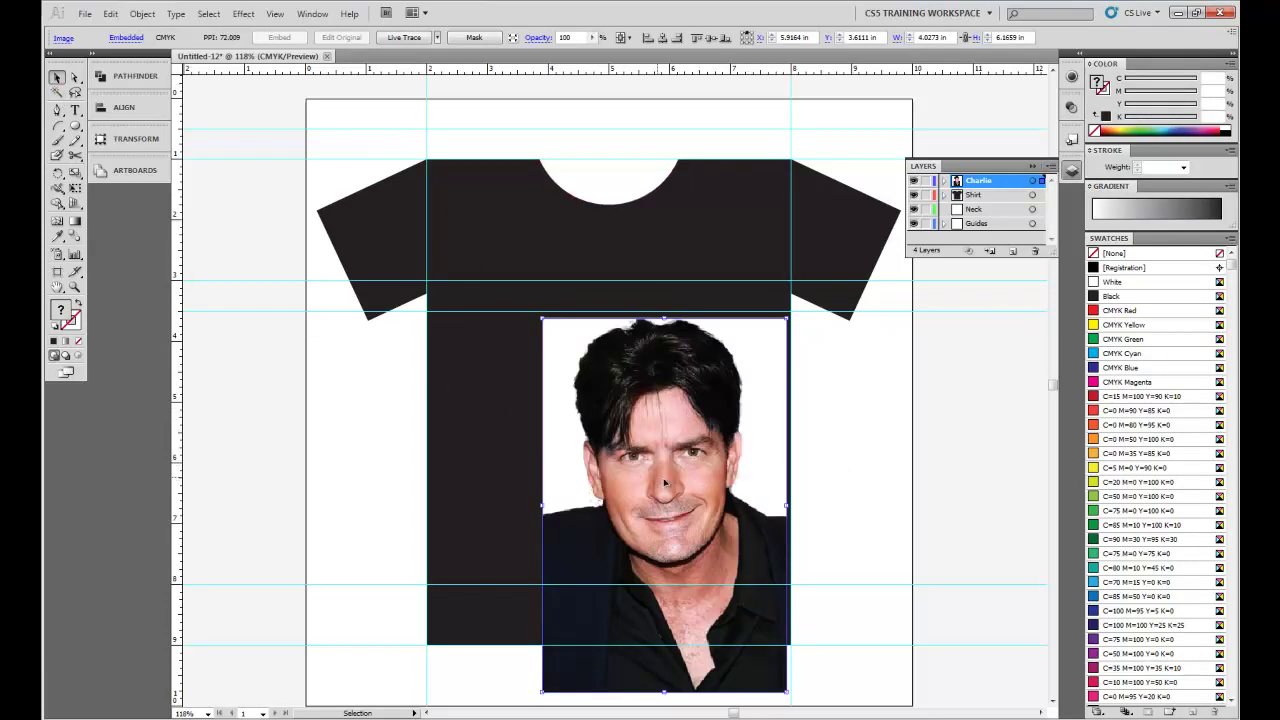
{"action": "left_click_drag", "start_coordinate": [678, 469], "coordinate": [620, 466]}
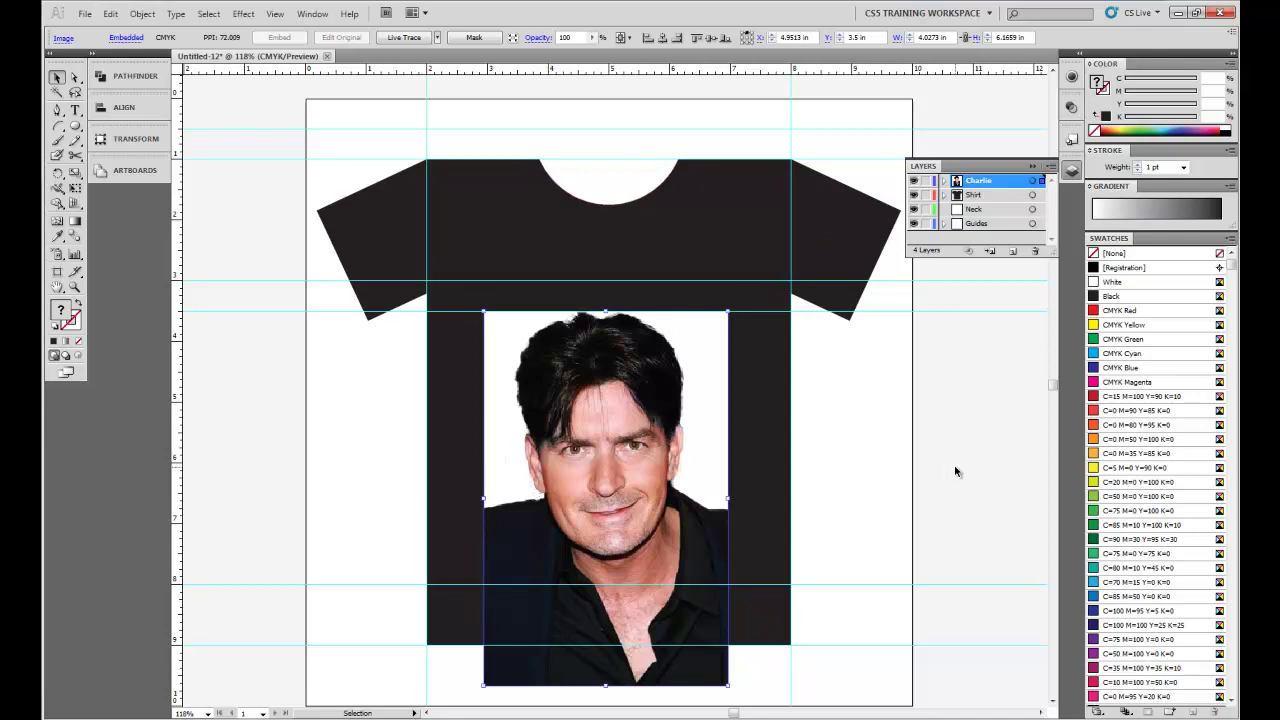
{"action": "scroll", "coordinate": [886, 481], "scroll_direction": "down", "scroll_amount": 1}
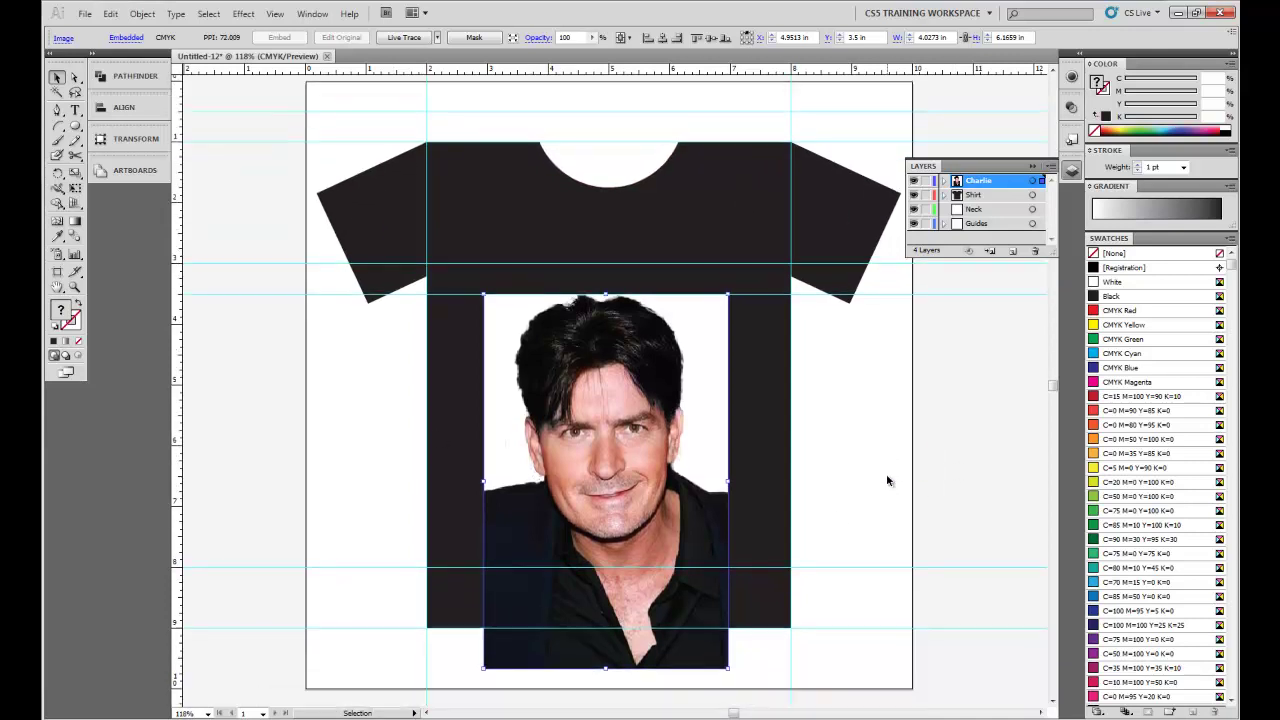
{"action": "scroll", "coordinate": [886, 481], "scroll_direction": "up", "scroll_amount": 1}
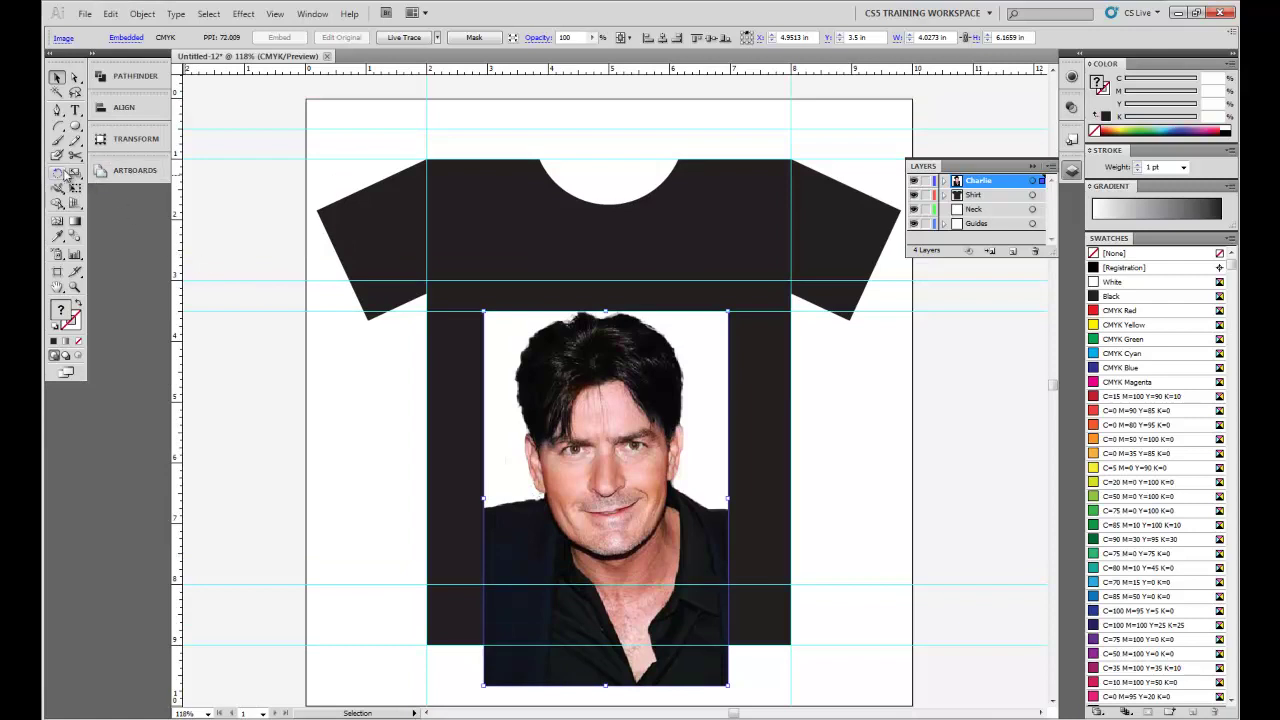
Step: Scale the portrait uniformly by 90% repeatedly, down to about 2.94 × 4.49 in
{"action": "left_click", "coordinate": [74, 174]}
{"action": "scroll", "coordinate": [301, 403], "scroll_direction": "down", "scroll_amount": 1}
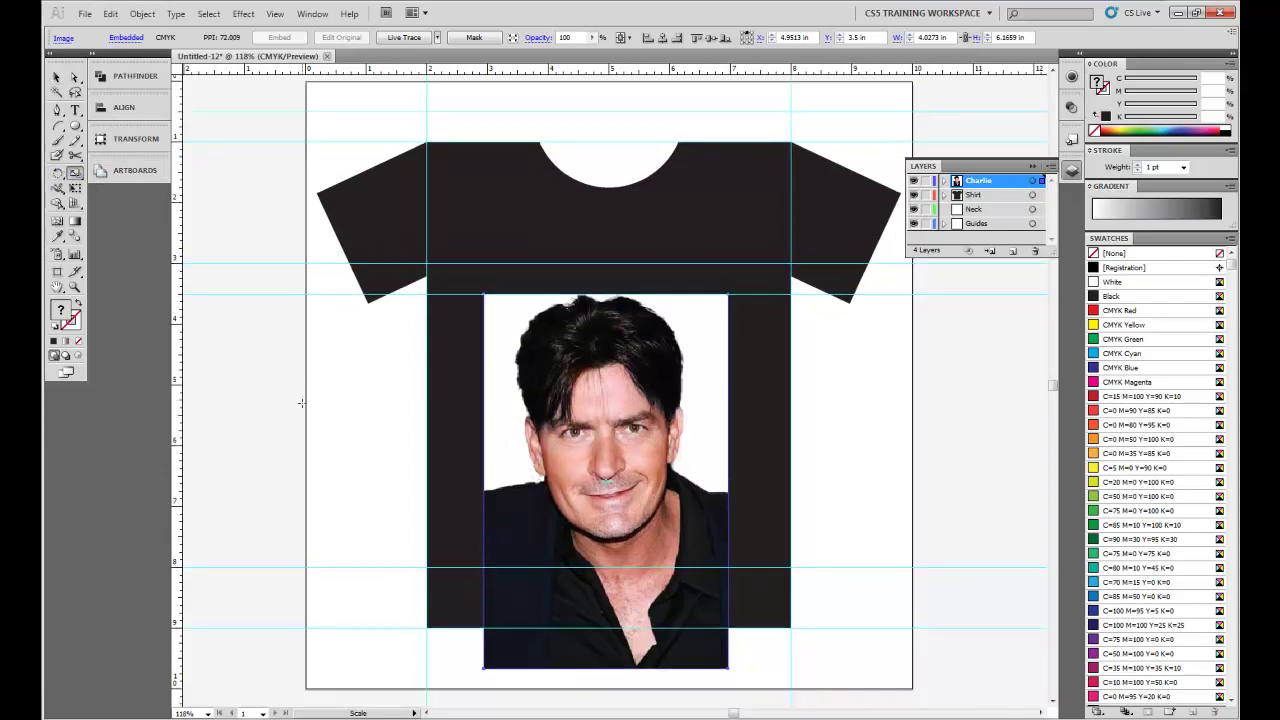
{"action": "left_click", "coordinate": [605, 292], "text": "alt"}
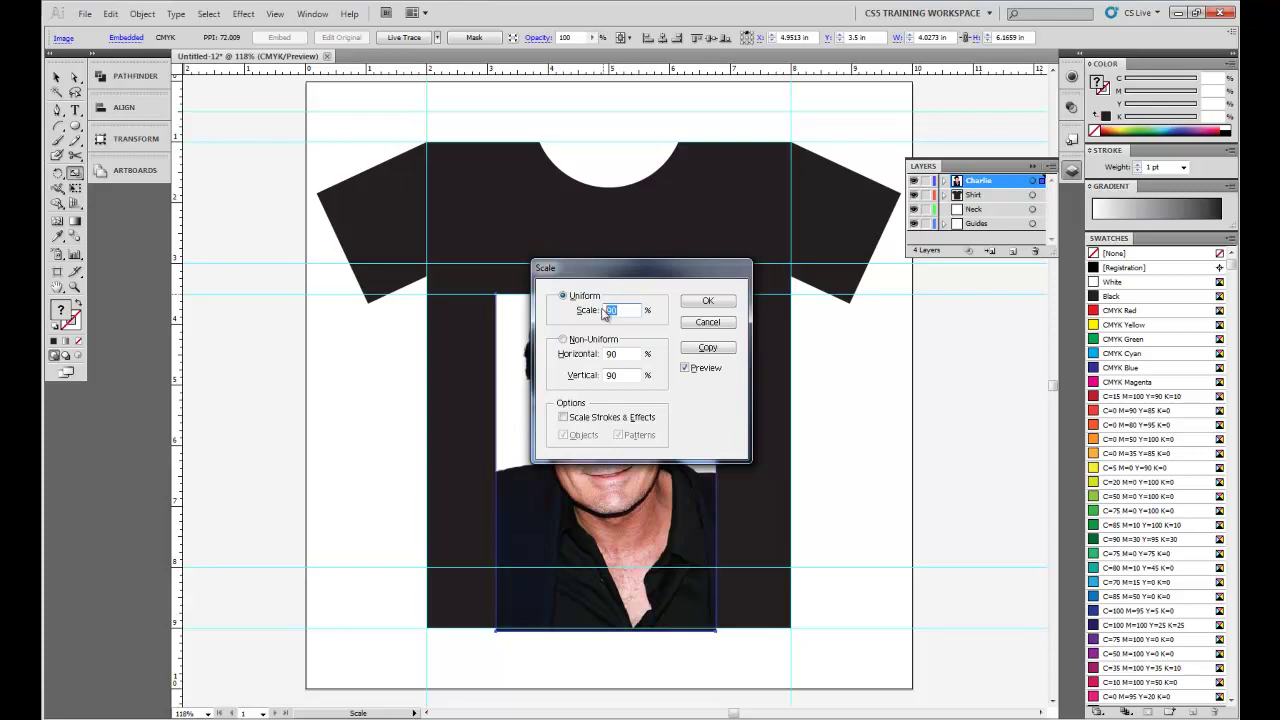
{"action": "left_click", "coordinate": [700, 303]}
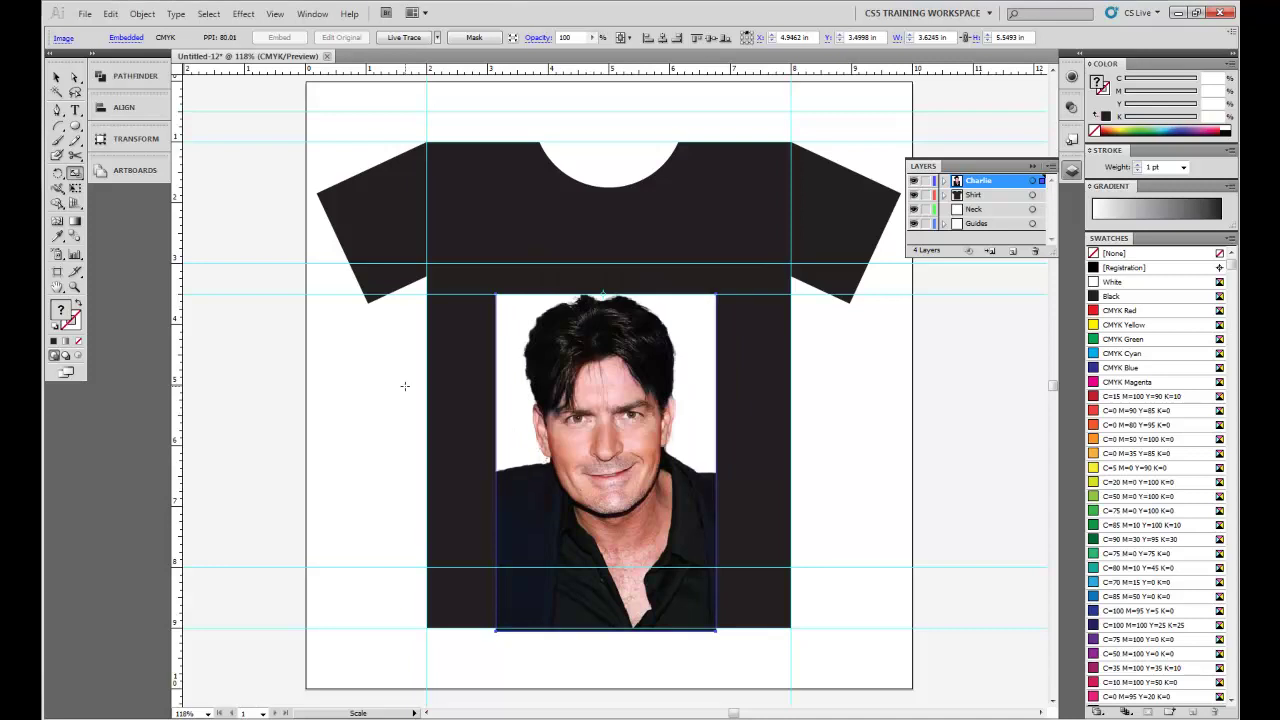
{"action": "key", "text": "v"}
{"action": "key", "text": "ctrl+z"}
{"action": "key", "text": "s"}
{"action": "key", "text": "v"}
{"action": "key", "text": "s"}
{"action": "key", "text": "ctrl+d"}
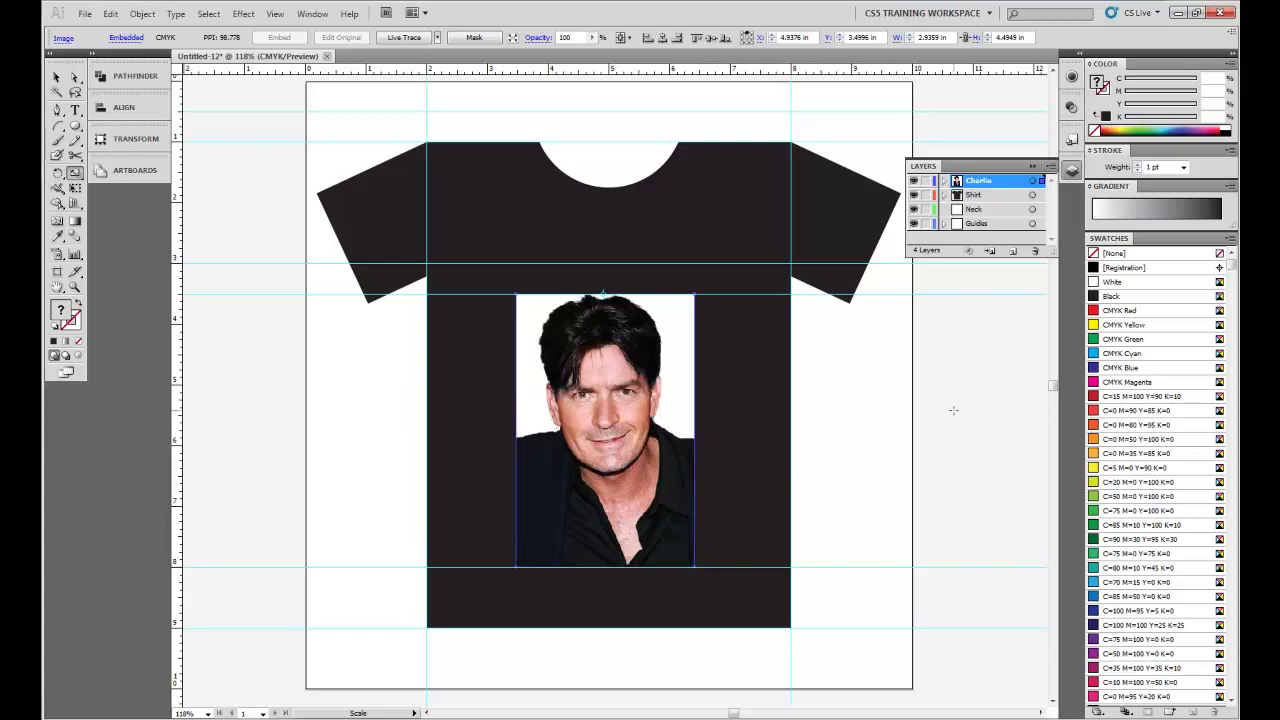
Step: Preview Bas Relief, Chrome, Stamp and other sketch looks, then apply Note Paper to the portrait
{"action": "left_click", "coordinate": [57, 78]}
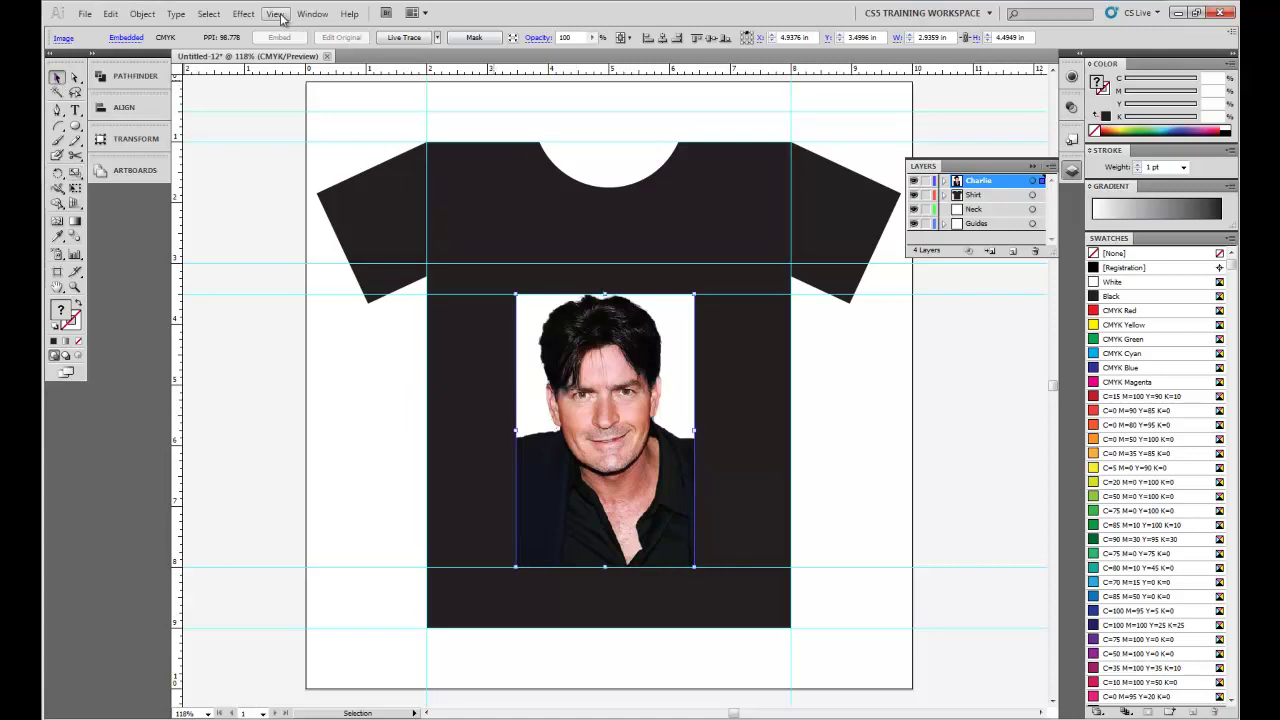
{"action": "left_click", "coordinate": [245, 14]}
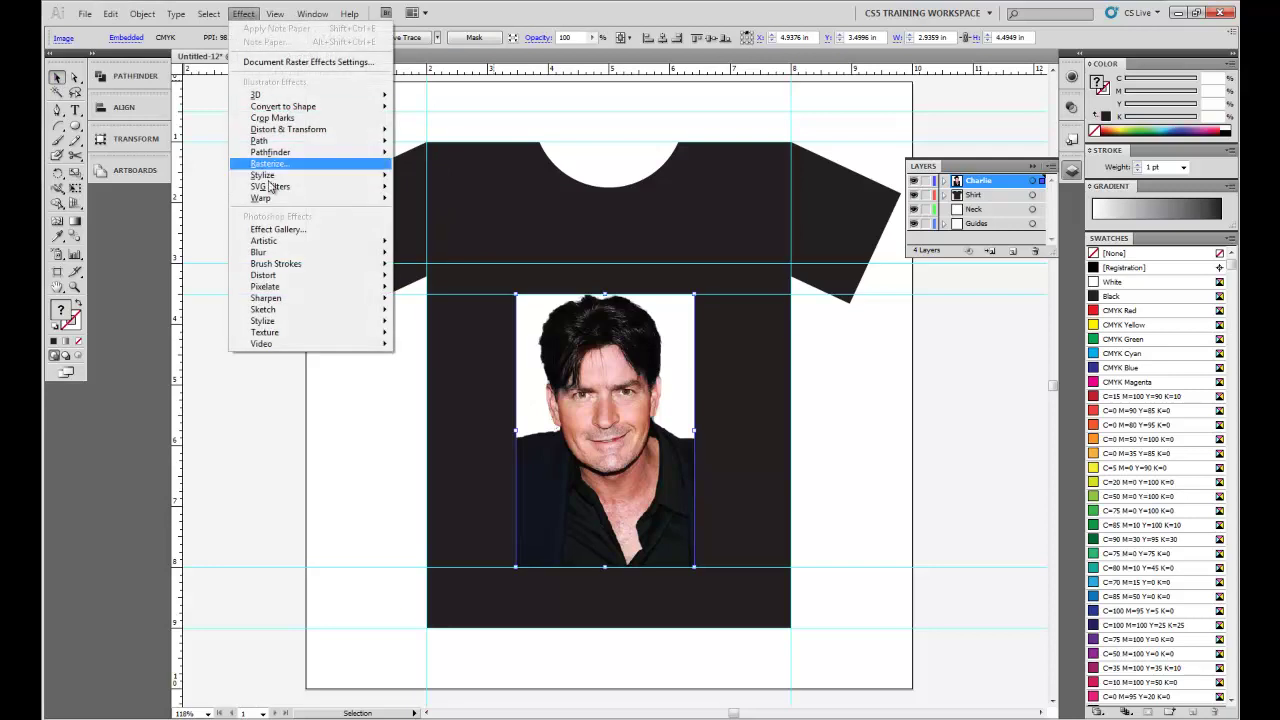
{"action": "left_click", "coordinate": [278, 229]}
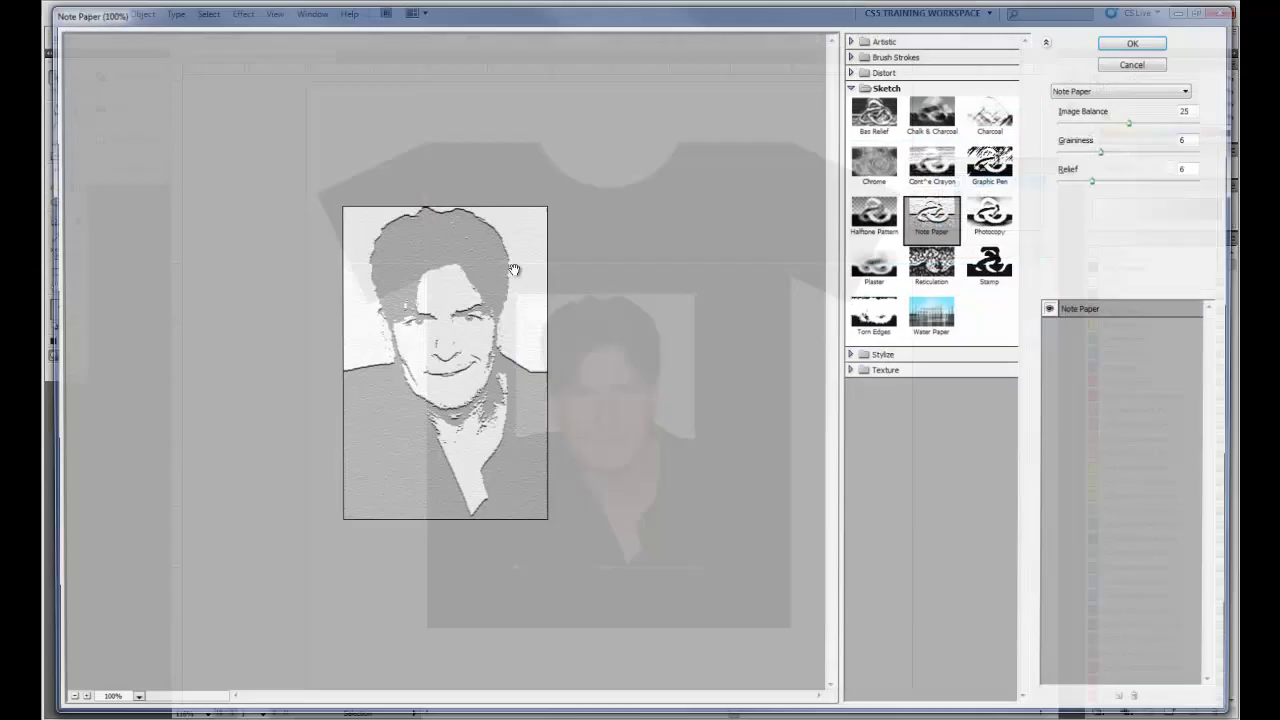
{"action": "left_click", "coordinate": [874, 121]}
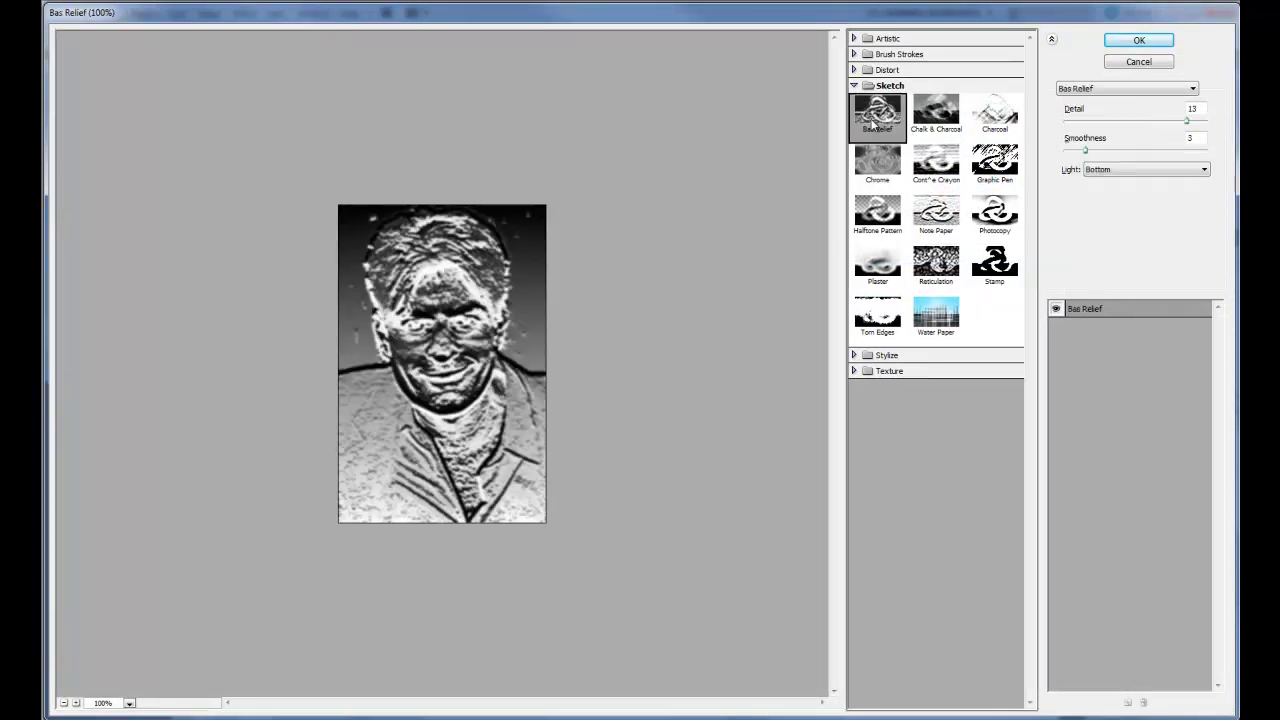
{"action": "left_click", "coordinate": [879, 180]}
{"action": "left_click", "coordinate": [995, 168]}
{"action": "left_click", "coordinate": [995, 218]}
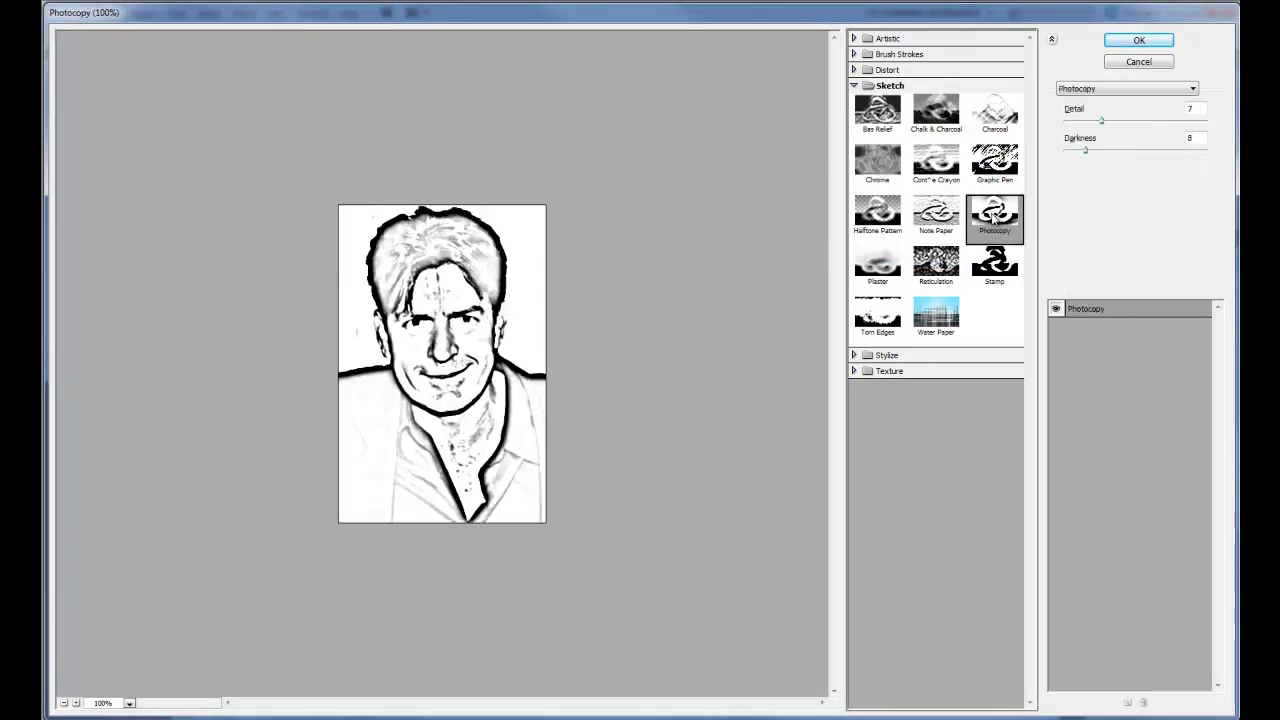
{"action": "left_click", "coordinate": [995, 262]}
{"action": "left_click", "coordinate": [877, 315]}
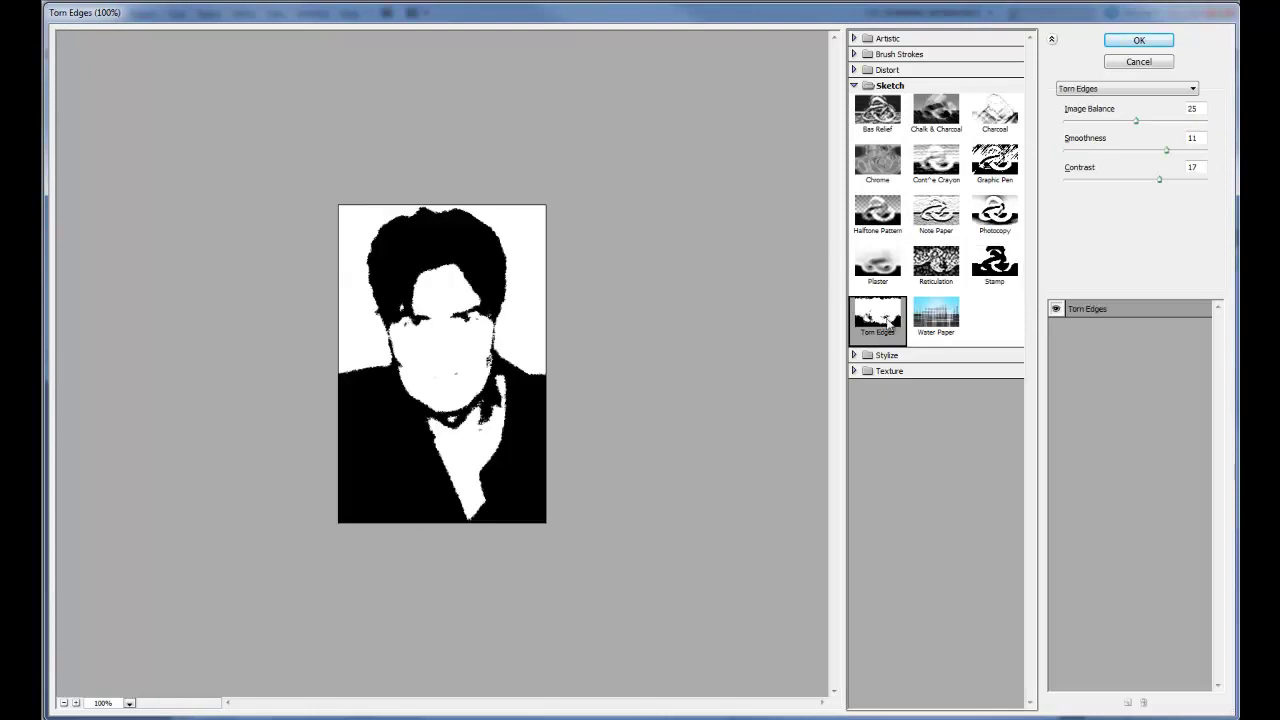
{"action": "left_click", "coordinate": [930, 289]}
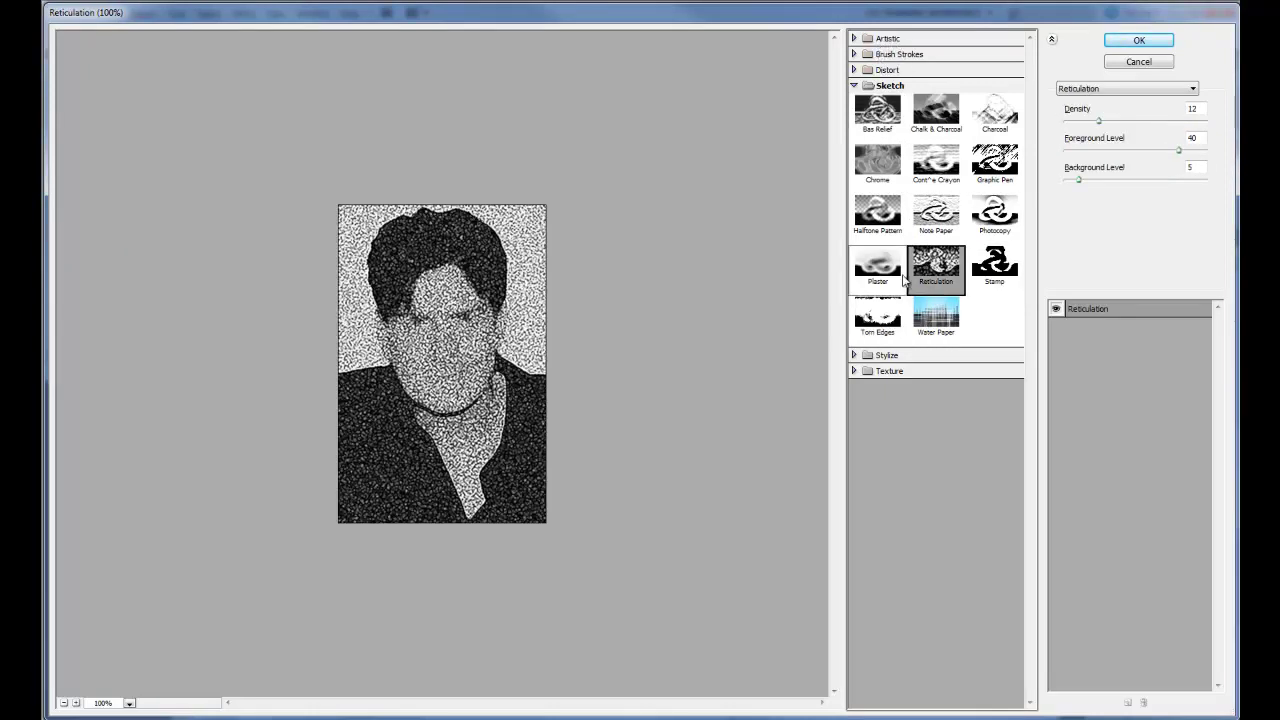
{"action": "left_click", "coordinate": [927, 216]}
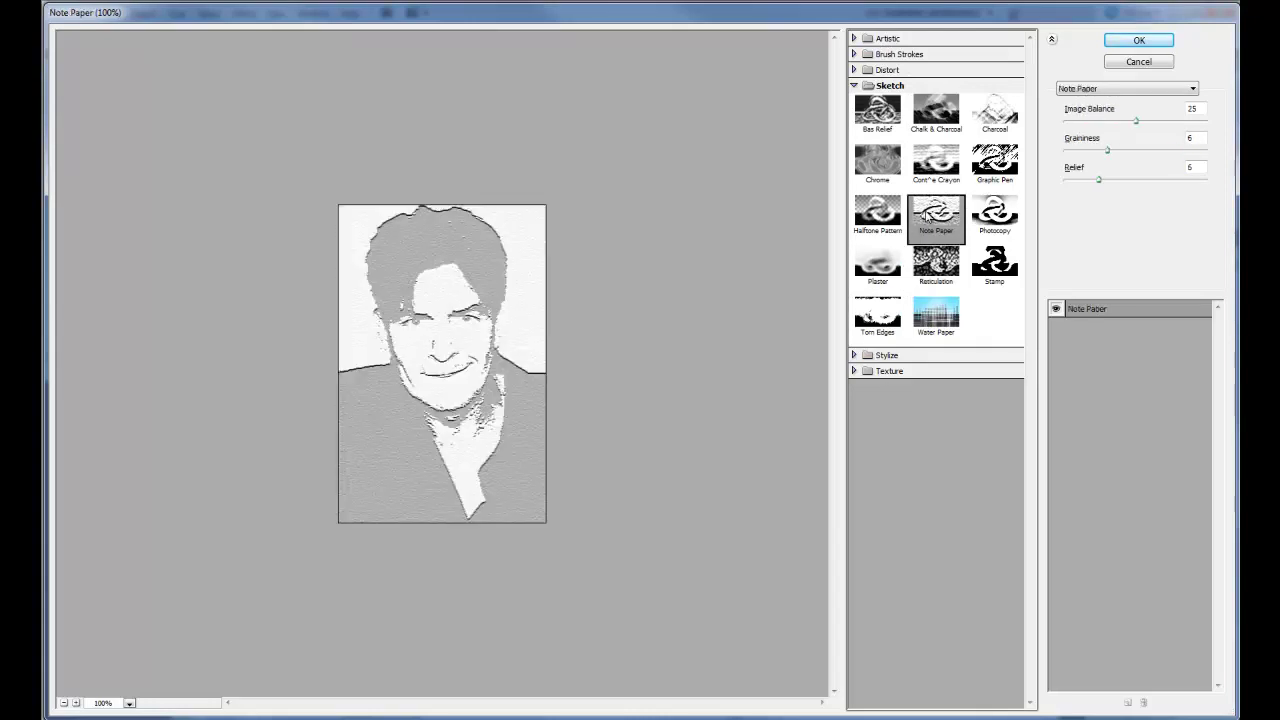
{"action": "left_click", "coordinate": [1160, 44]}
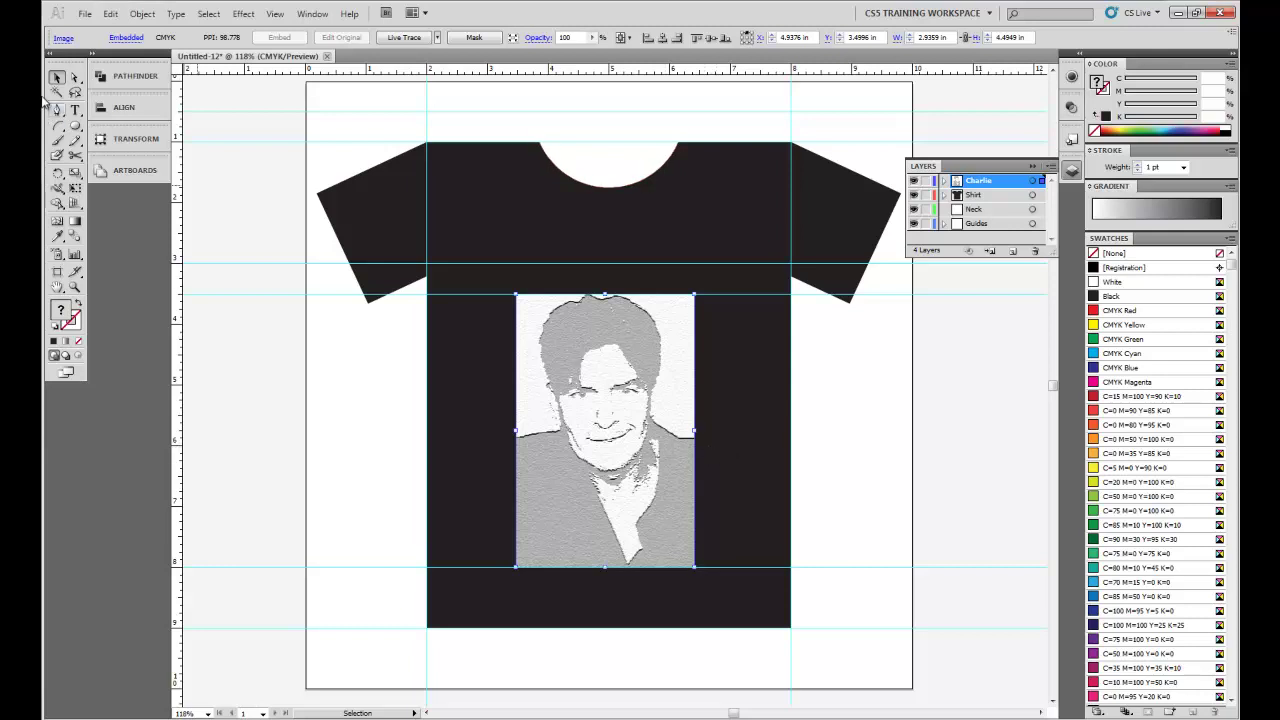
Step: Deselect the photo and create a new layer named Text
{"action": "left_click", "coordinate": [371, 390]}
{"action": "left_click", "coordinate": [913, 224]}
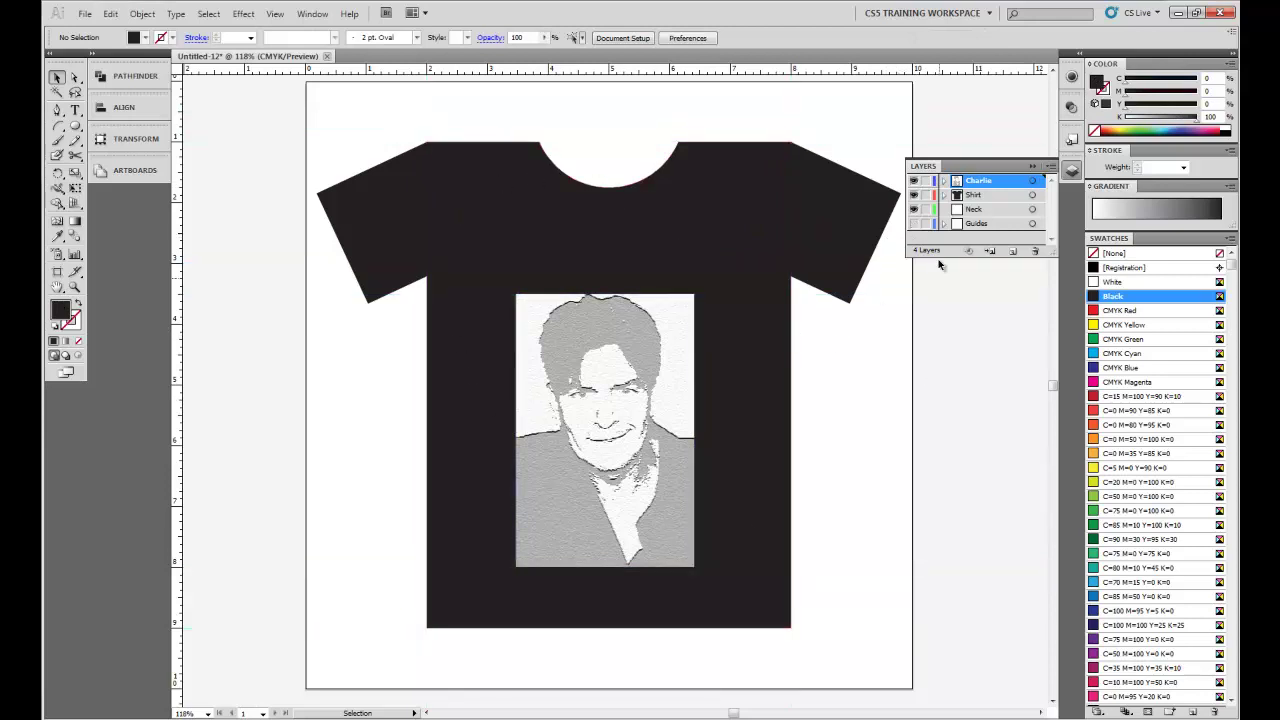
{"action": "left_click", "coordinate": [913, 224]}
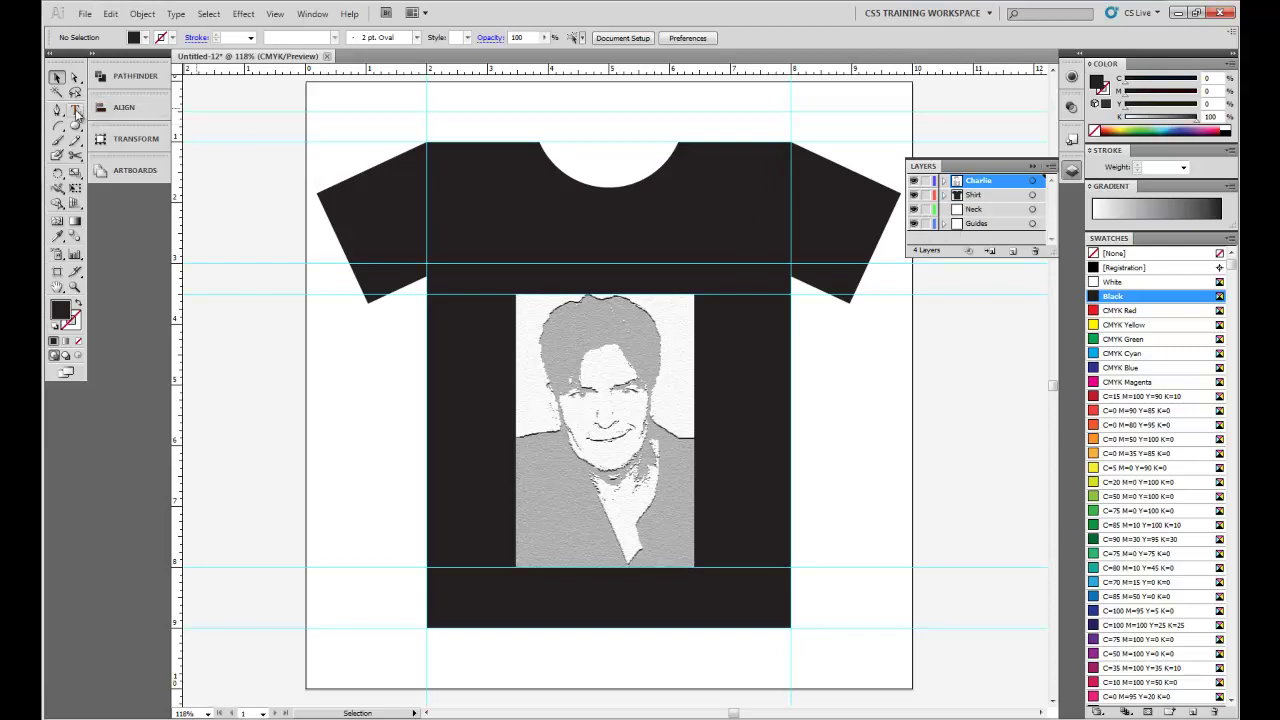
{"action": "left_click", "coordinate": [1011, 253], "text": "alt"}
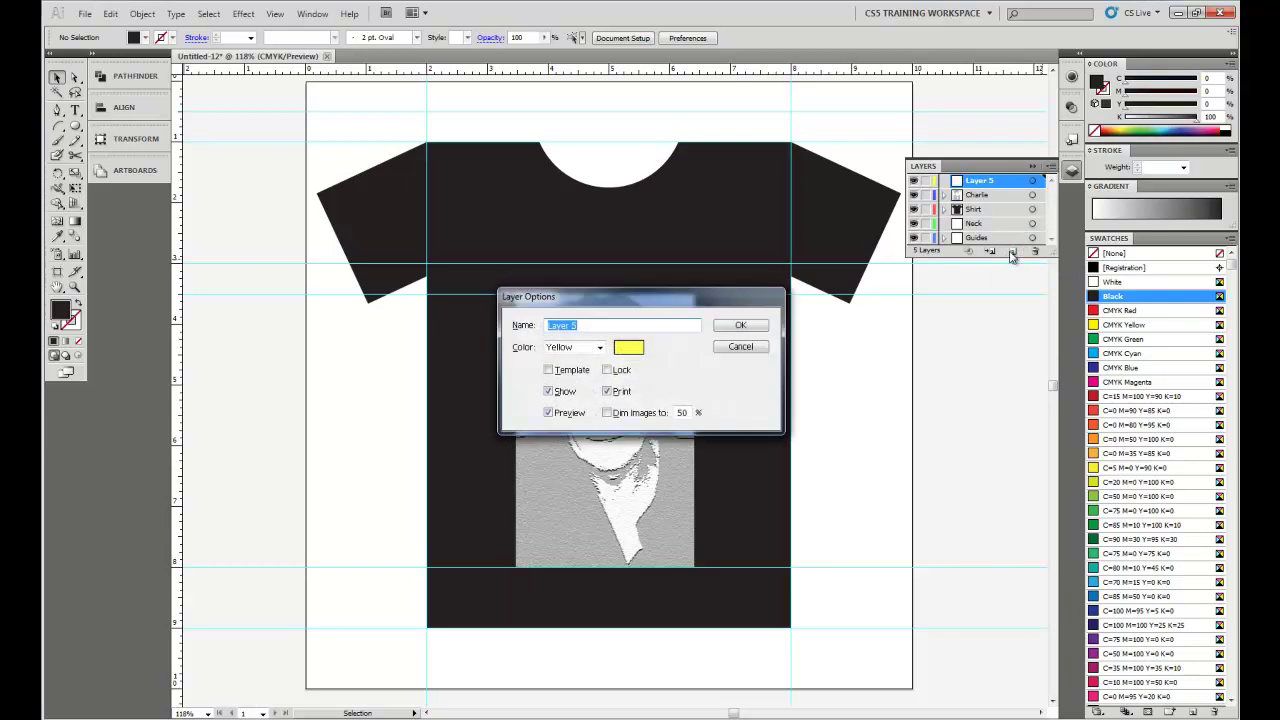
{"action": "type", "text": "Text"}
{"action": "key", "text": "Return"}
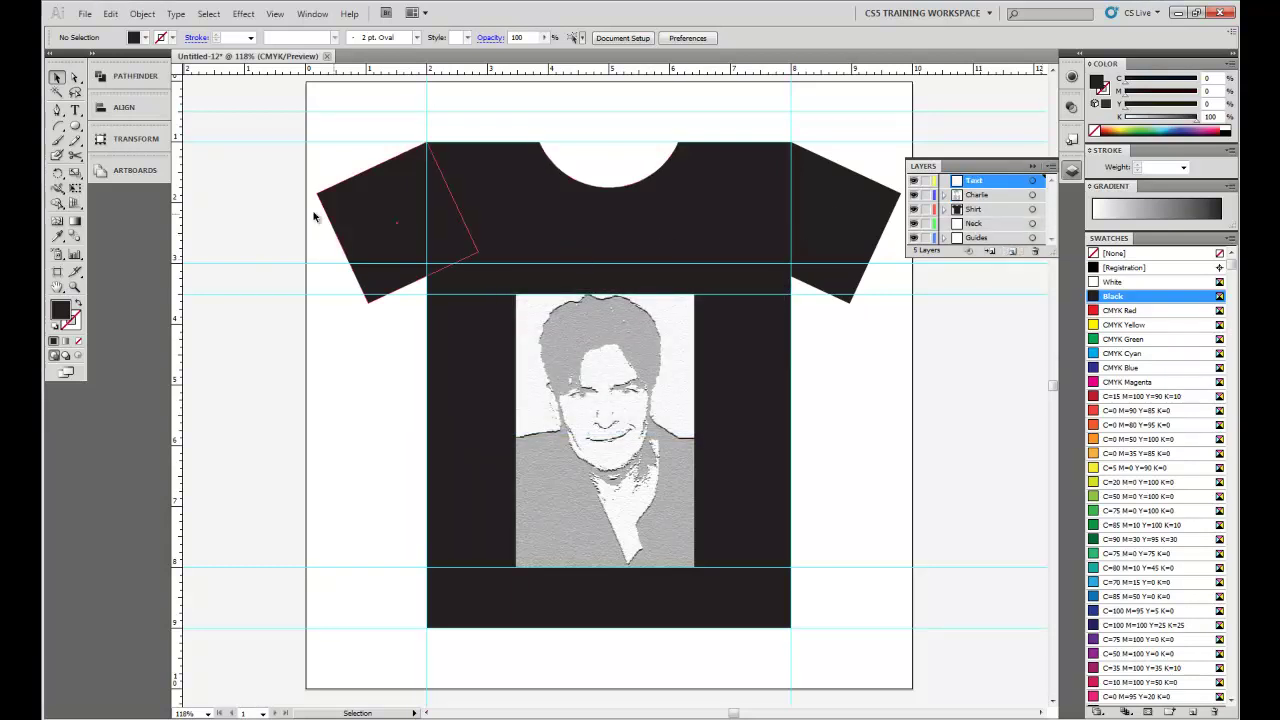
Step: Select the chest guide on the Guides layer, then make the Text layer active
{"action": "left_click", "coordinate": [988, 239]}
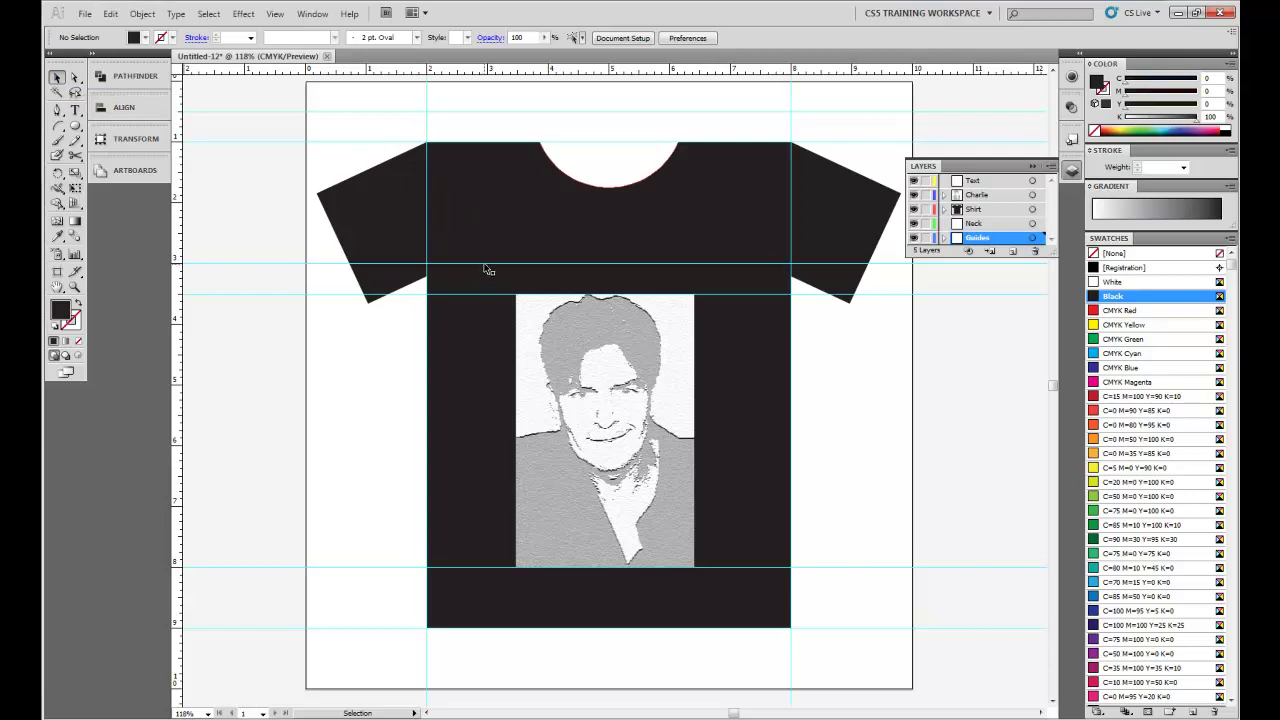
{"action": "left_click", "coordinate": [337, 266]}
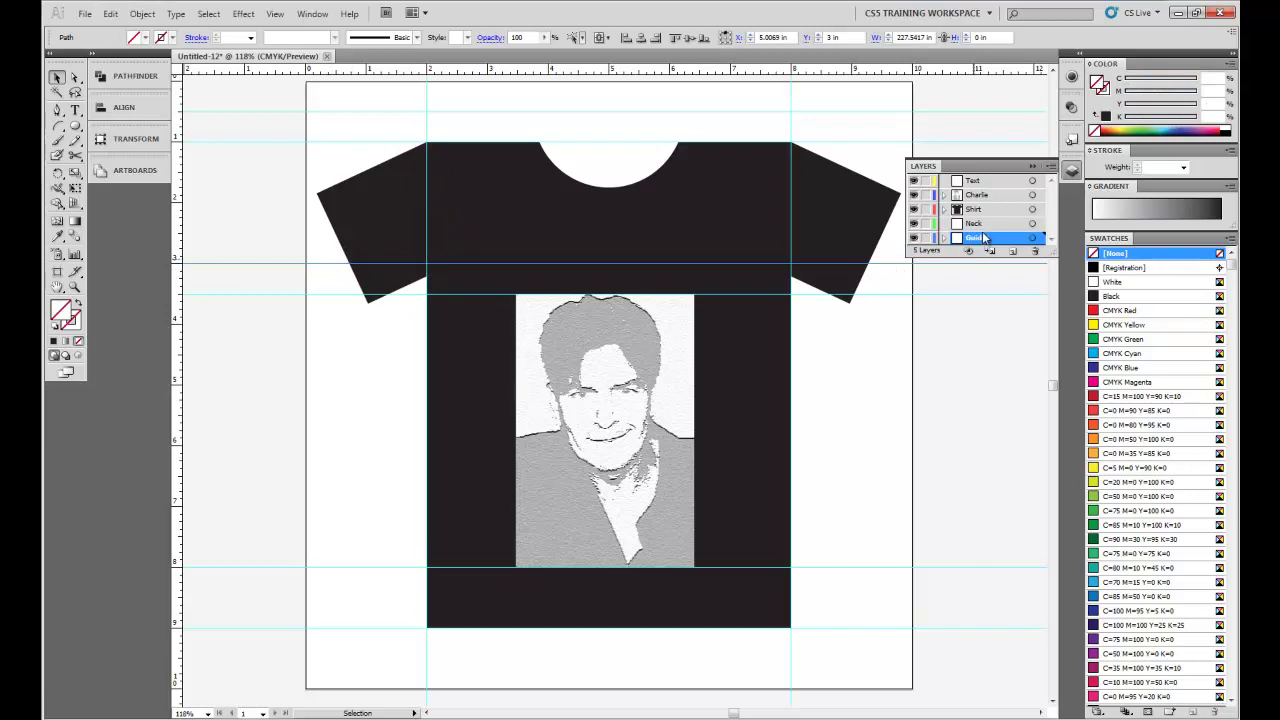
{"action": "left_click", "coordinate": [978, 183]}
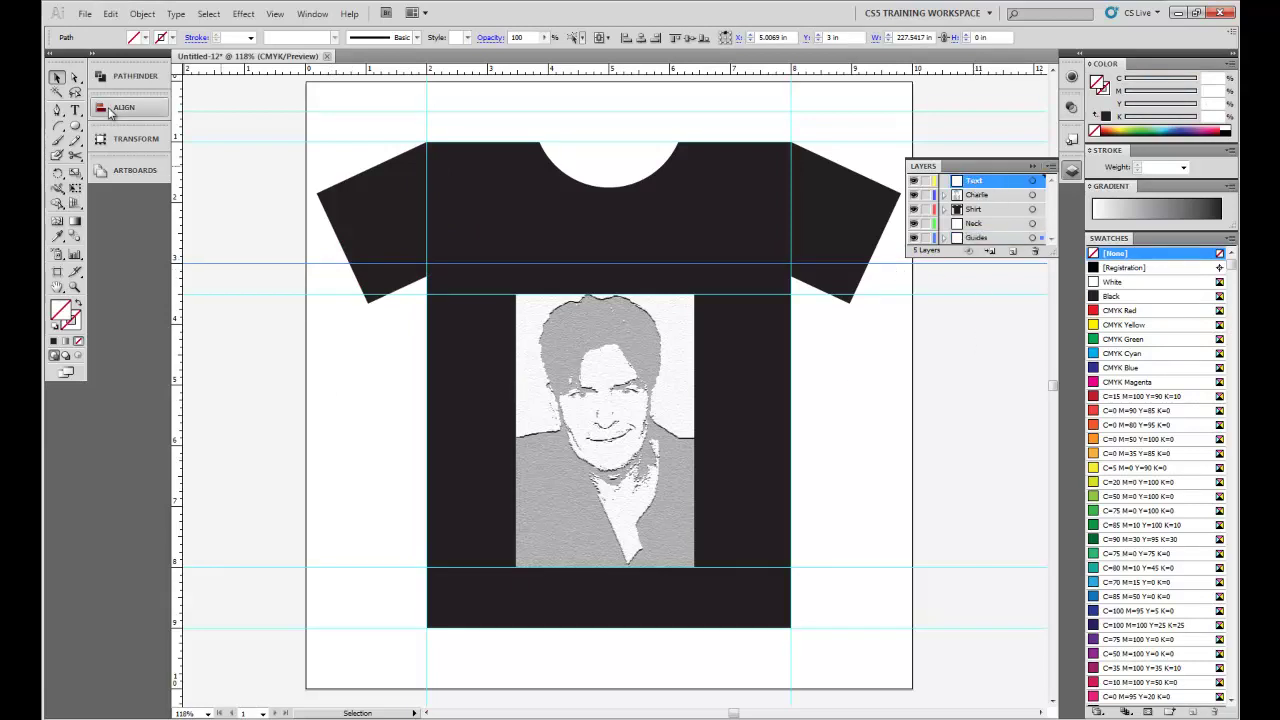
Step: Start a centre-aligned, pure red line of text on the chest guide
{"action": "left_click", "coordinate": [75, 110]}
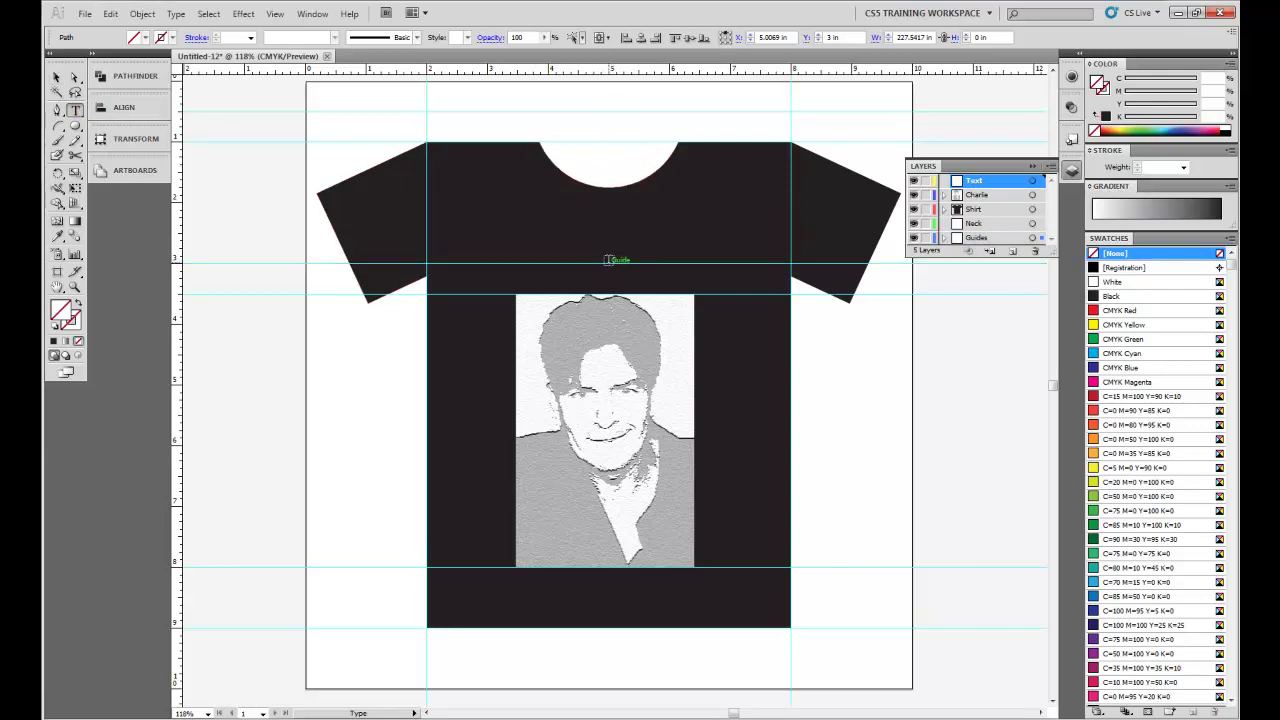
{"action": "left_click", "coordinate": [608, 260]}
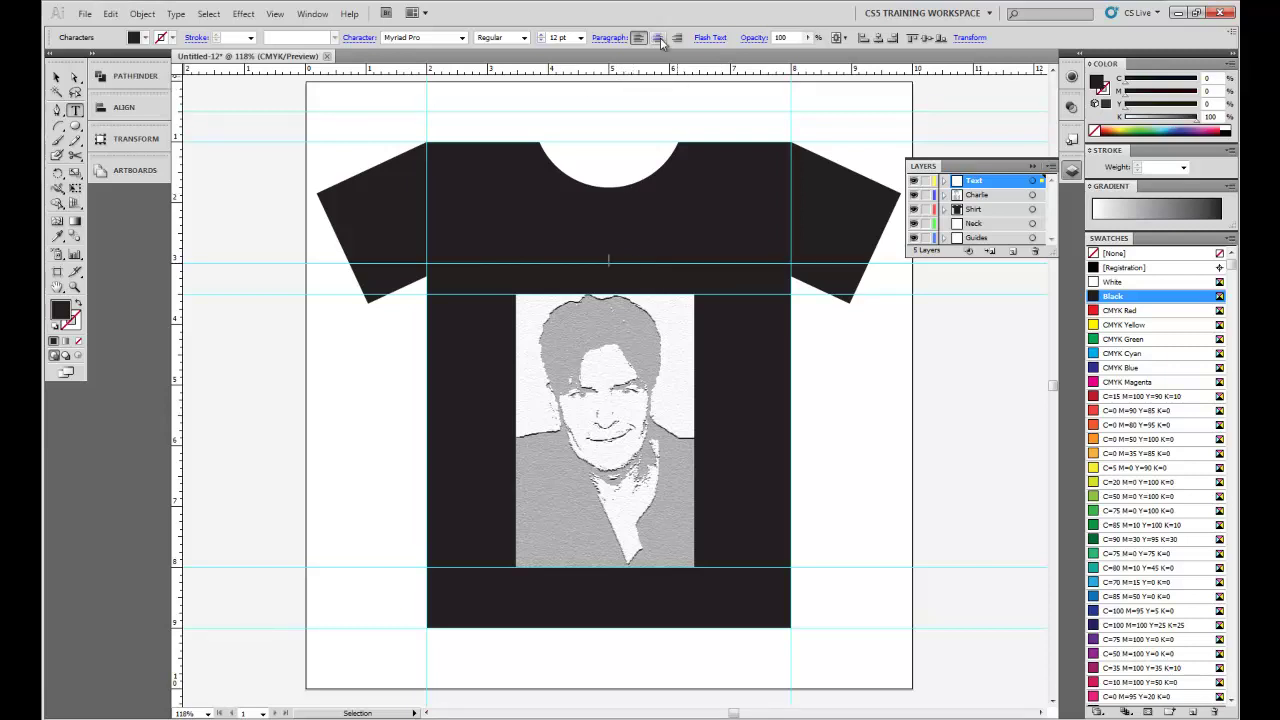
{"action": "left_click", "coordinate": [658, 38]}
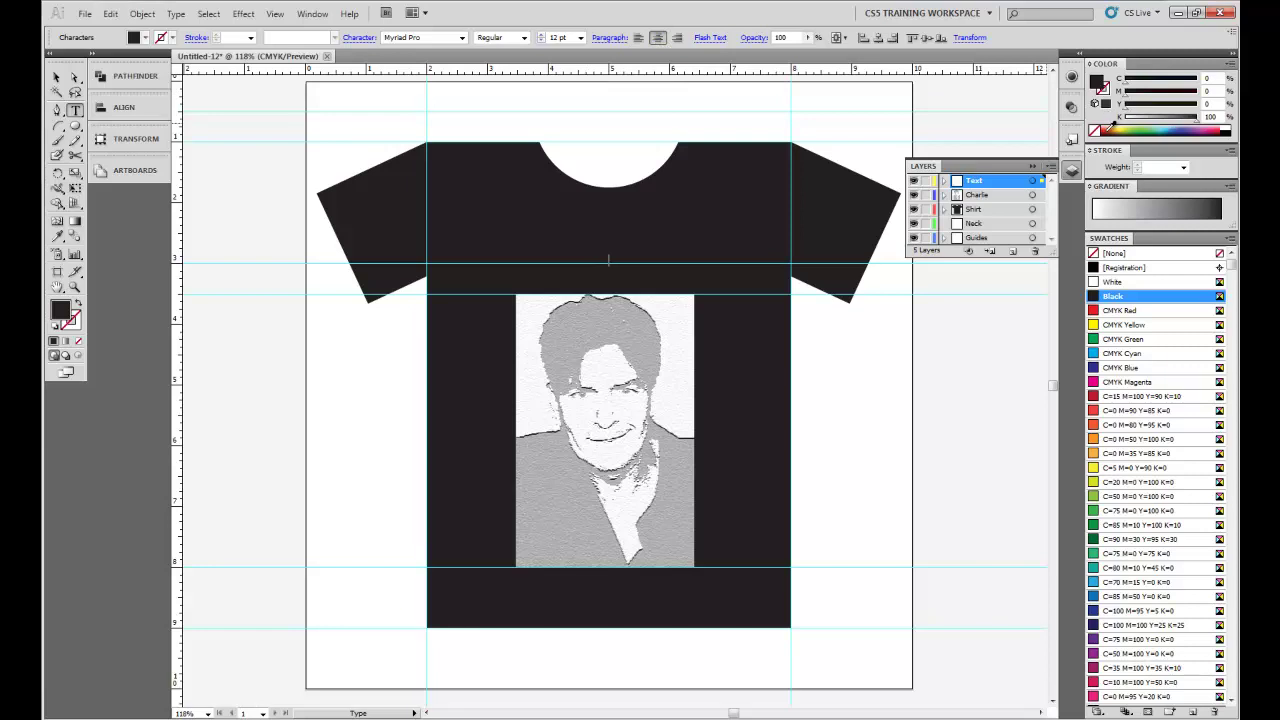
{"action": "left_click", "coordinate": [1108, 128]}
{"action": "left_click", "coordinate": [1108, 128]}
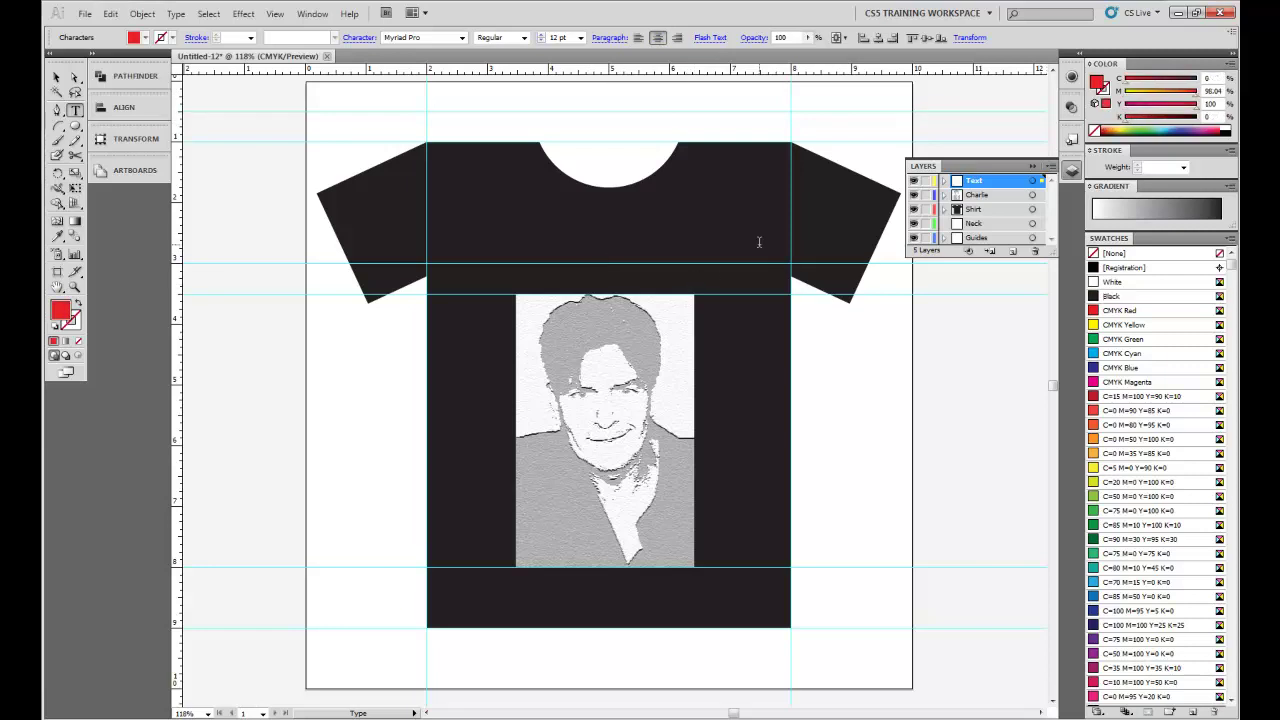
Step: Type WINNING and select the new text object
{"action": "type", "text": "WINNING"}
{"action": "left_click", "coordinate": [57, 78]}
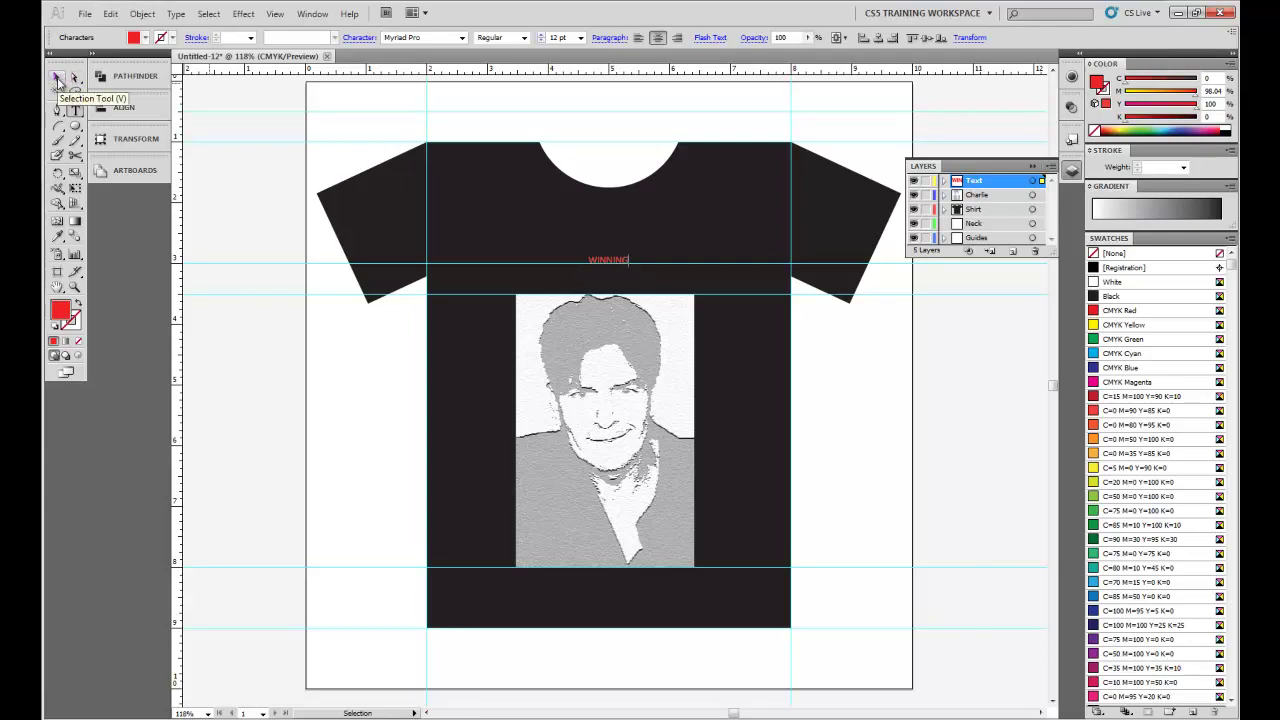
{"action": "left_click", "coordinate": [57, 78]}
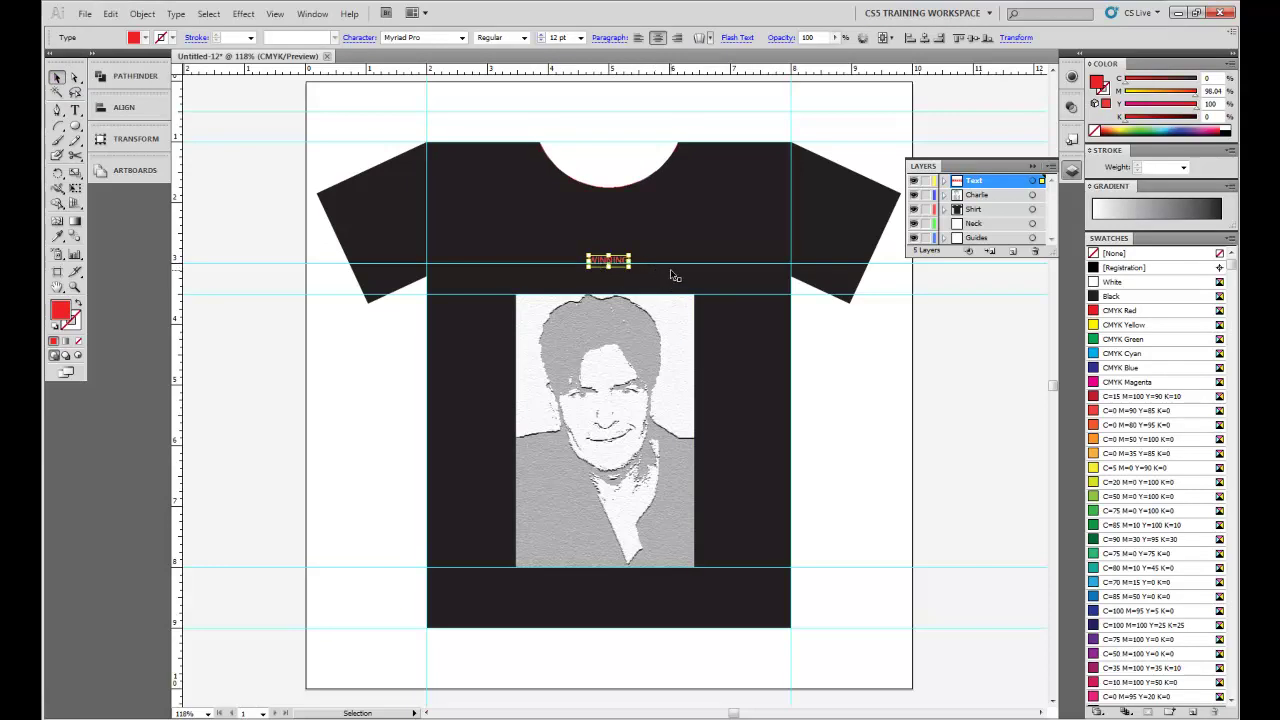
Step: Change WINNING to Comic Sans MS at 60 pt, then deselect it and turn the guides off
{"action": "left_click", "coordinate": [425, 37]}
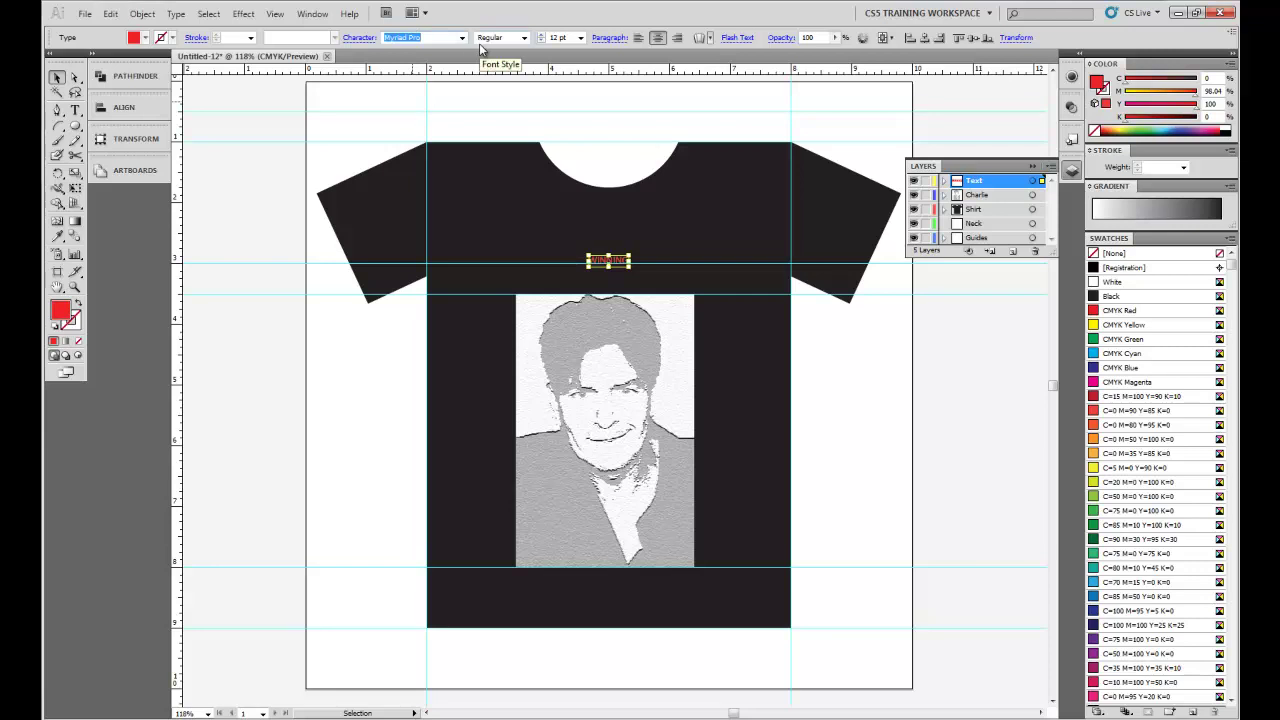
{"action": "type", "text": "Comic Sans MS"}
{"action": "key", "text": "Tab"}
{"action": "key", "text": "Tab"}
{"action": "type", "text": "620"}
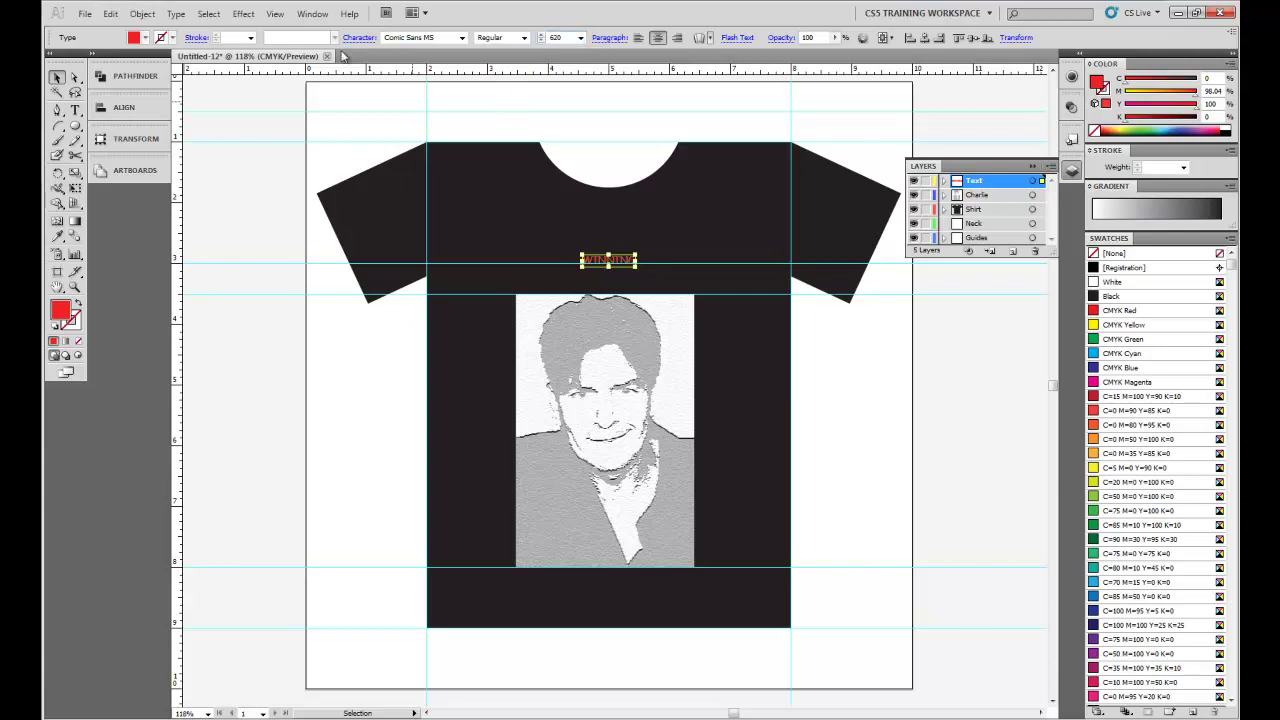
{"action": "key", "text": "Return"}
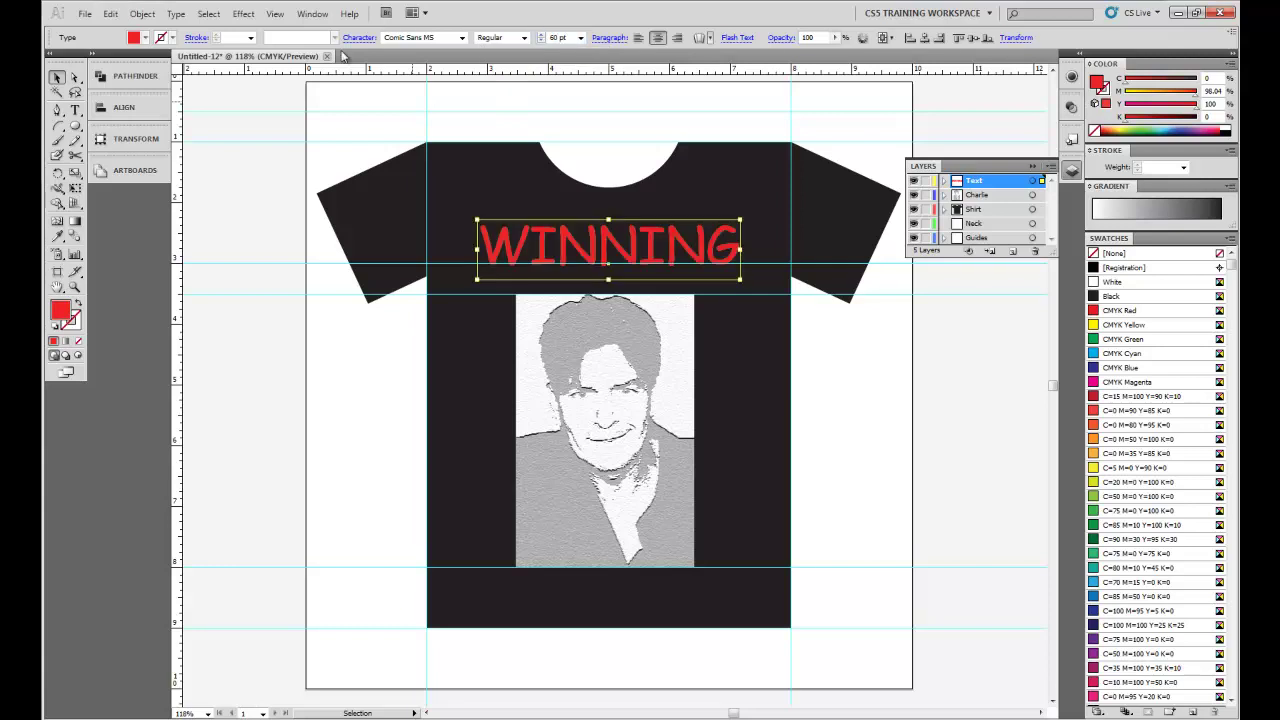
{"action": "left_click", "coordinate": [390, 433]}
{"action": "left_click", "coordinate": [913, 237]}
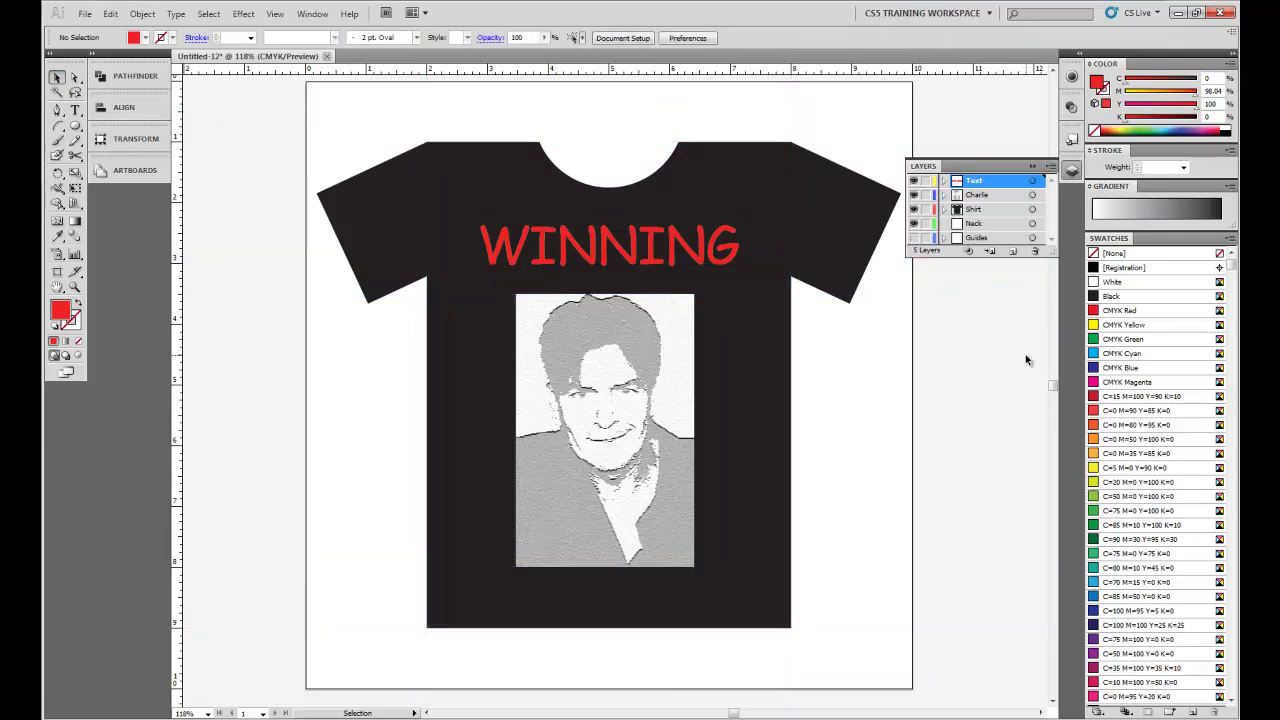